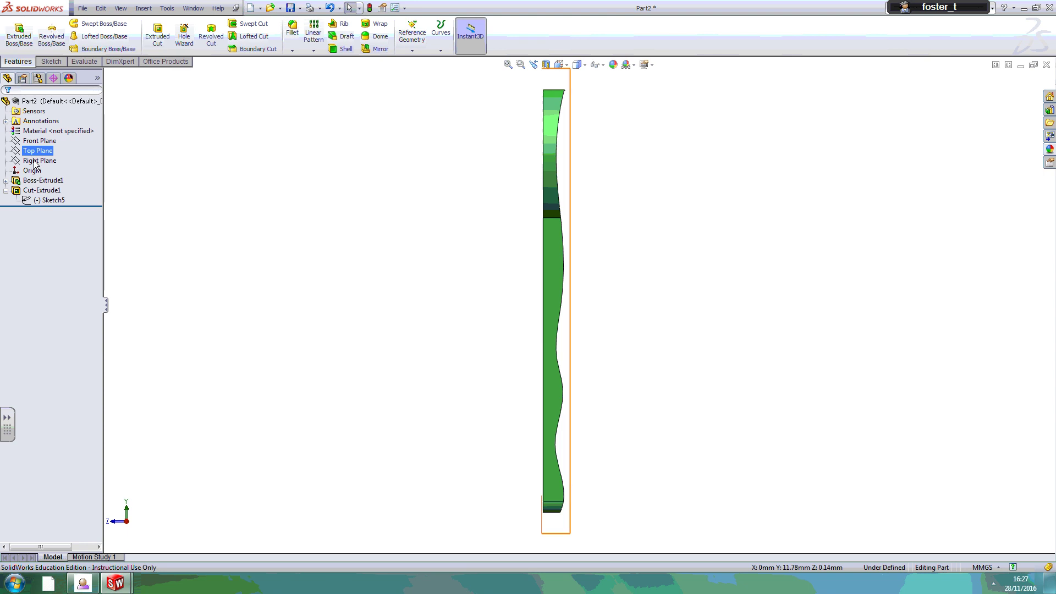
# Step: Sketch a wavy spline on the Right Plane along the part's side profile, from just above the head to just beyond the handle's lower end
pyautogui.click(35, 161)
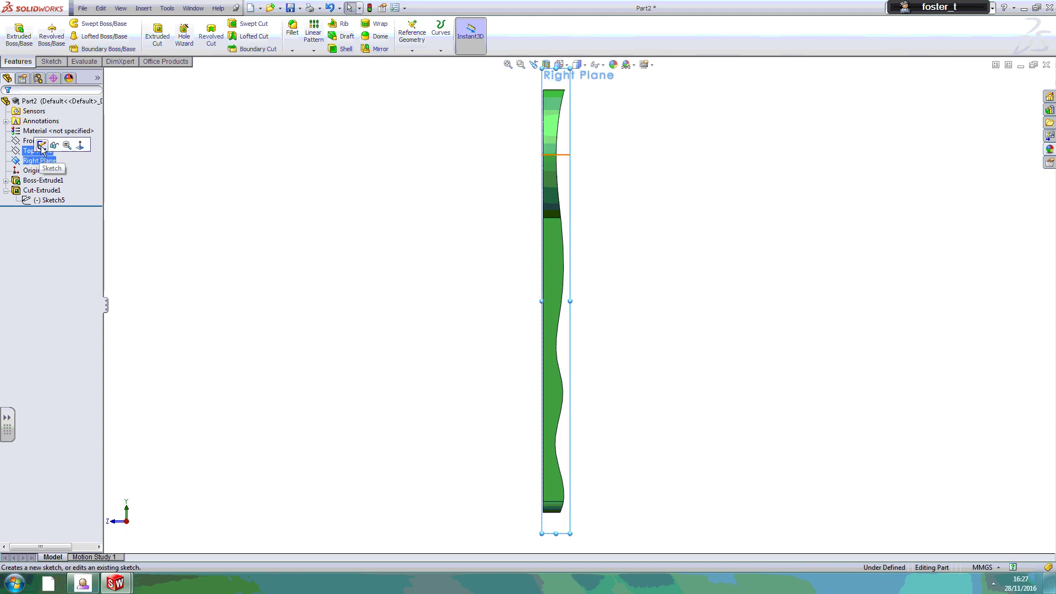
pyautogui.click(41, 146)
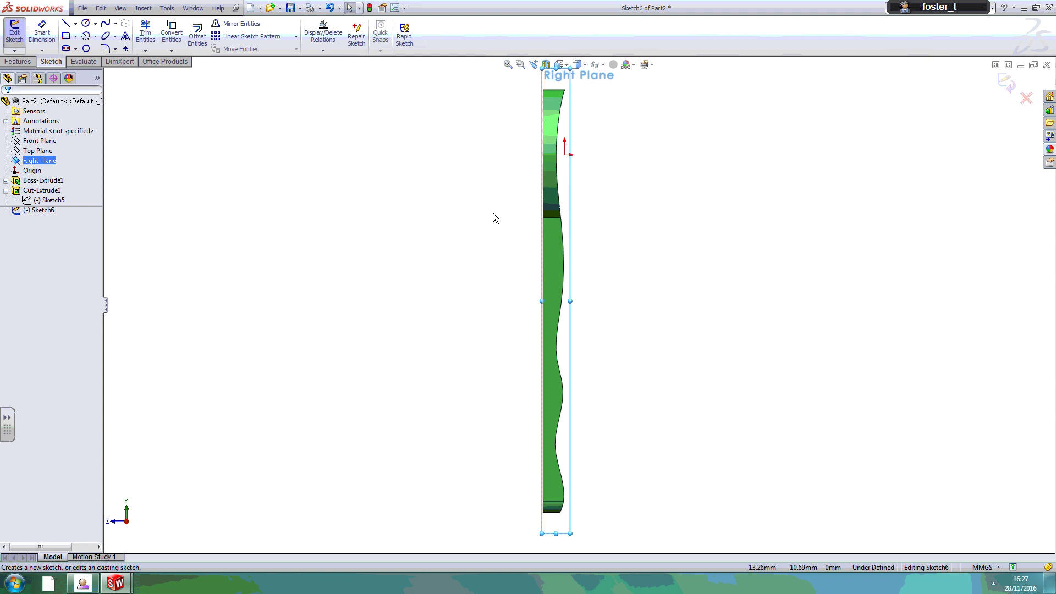
pyautogui.click(105, 25)
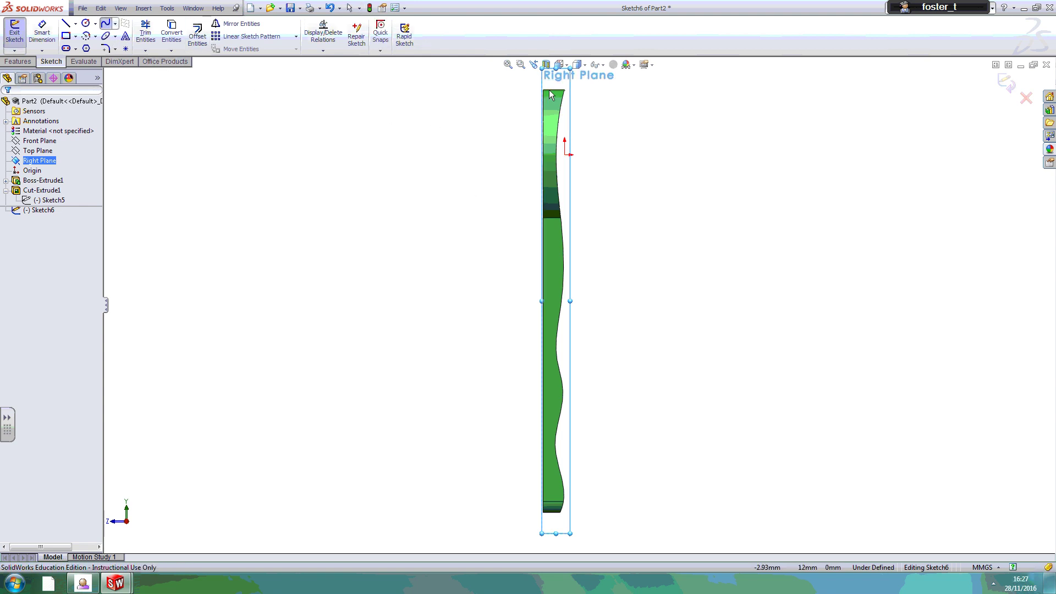
pyautogui.scroll(-1, 542, 91)
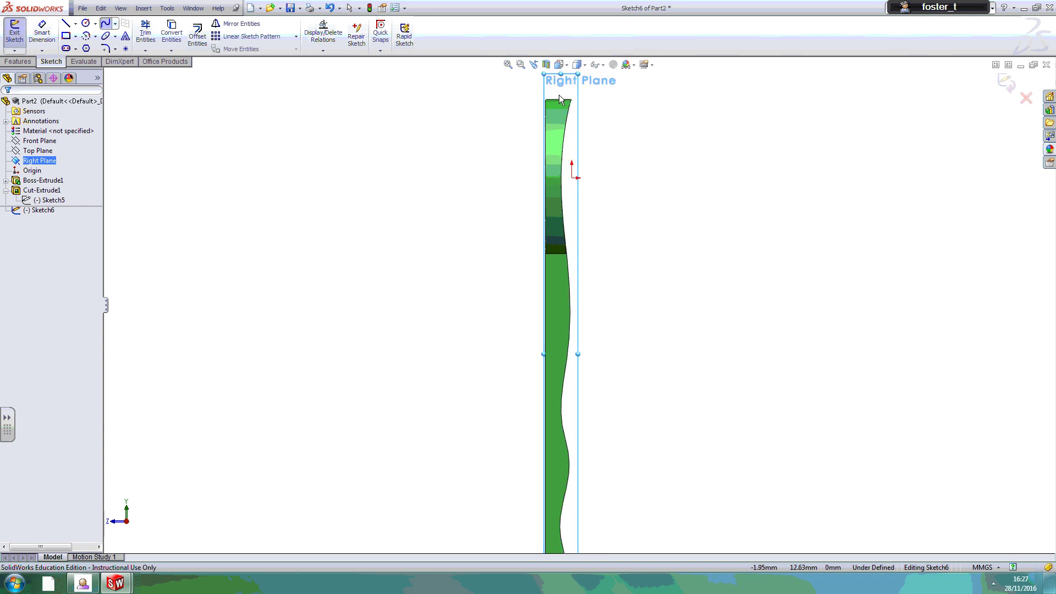
pyautogui.click(558, 94)
pyautogui.click(549, 147)
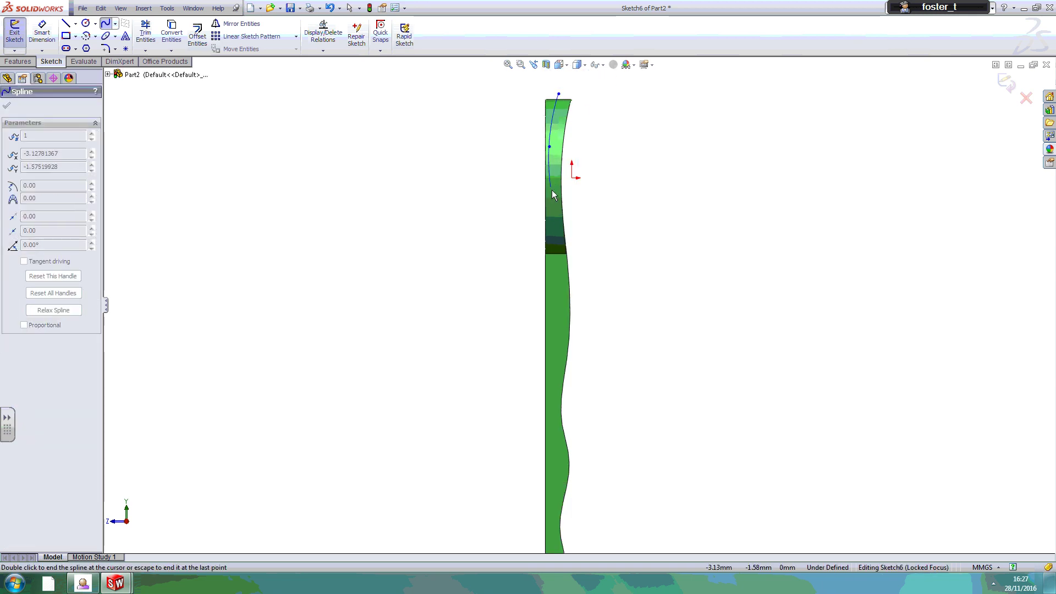
pyautogui.click(545, 216)
pyautogui.click(550, 262)
pyautogui.click(558, 307)
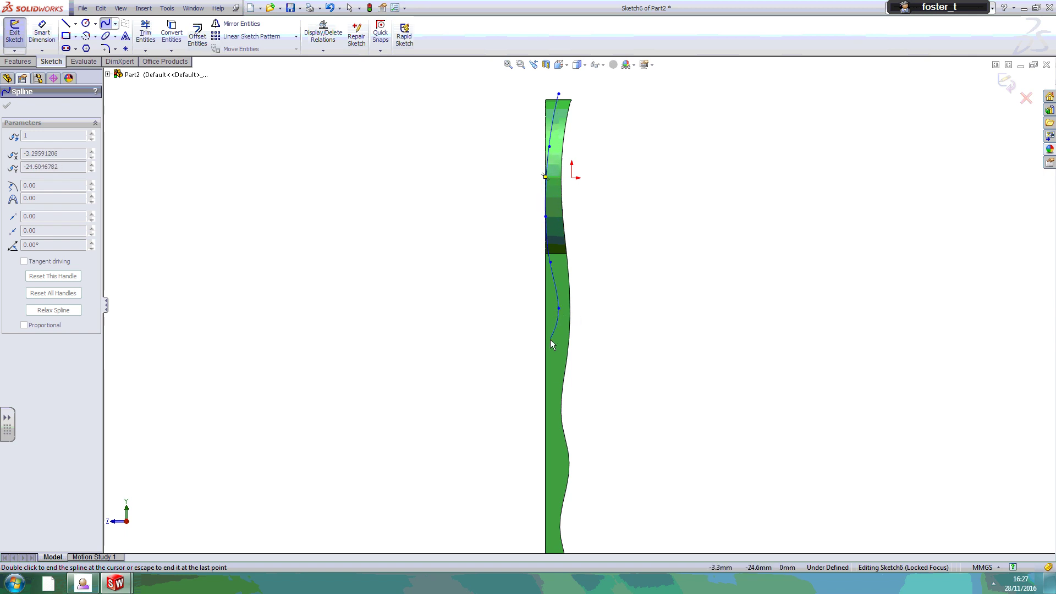
pyautogui.click(551, 373)
pyautogui.click(550, 437)
pyautogui.scroll(-2, 556, 463)
pyautogui.scroll(3, 556, 465)
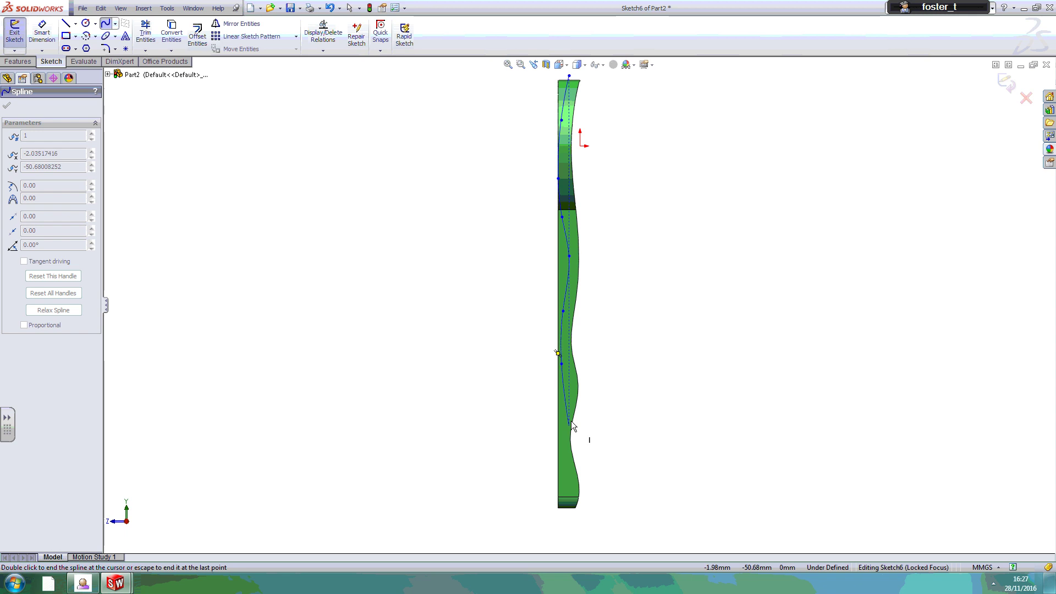
pyautogui.click(569, 392)
pyautogui.click(558, 431)
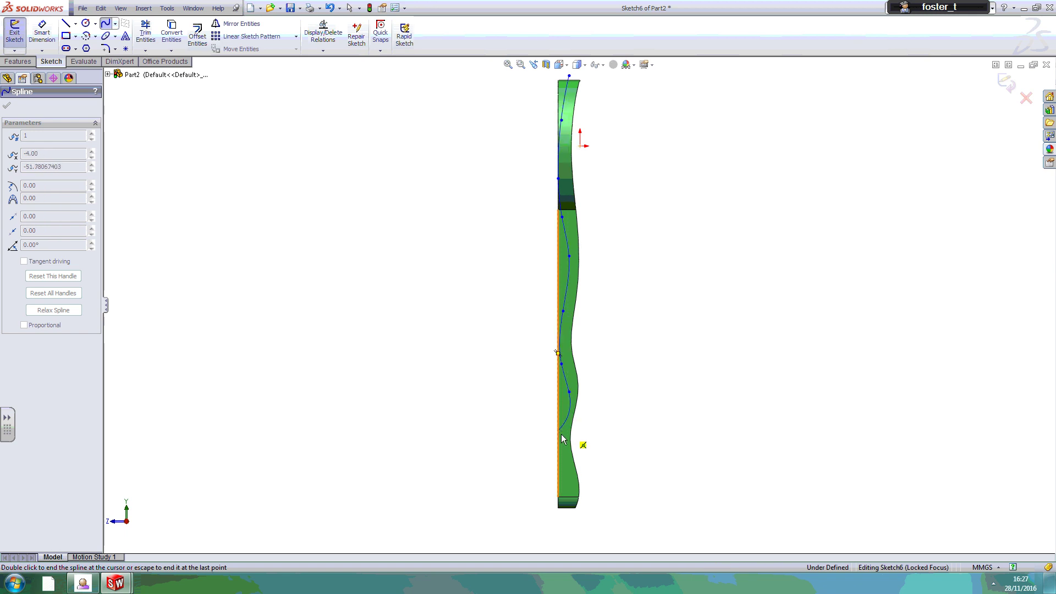
pyautogui.click(565, 464)
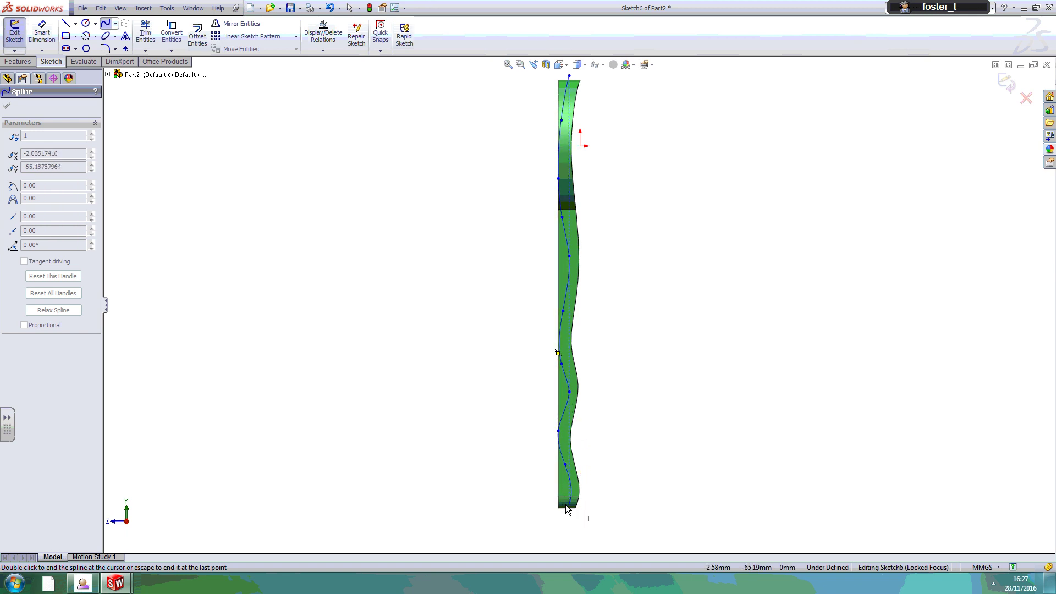
pyautogui.click(566, 504)
pyautogui.doubleClick(549, 522)
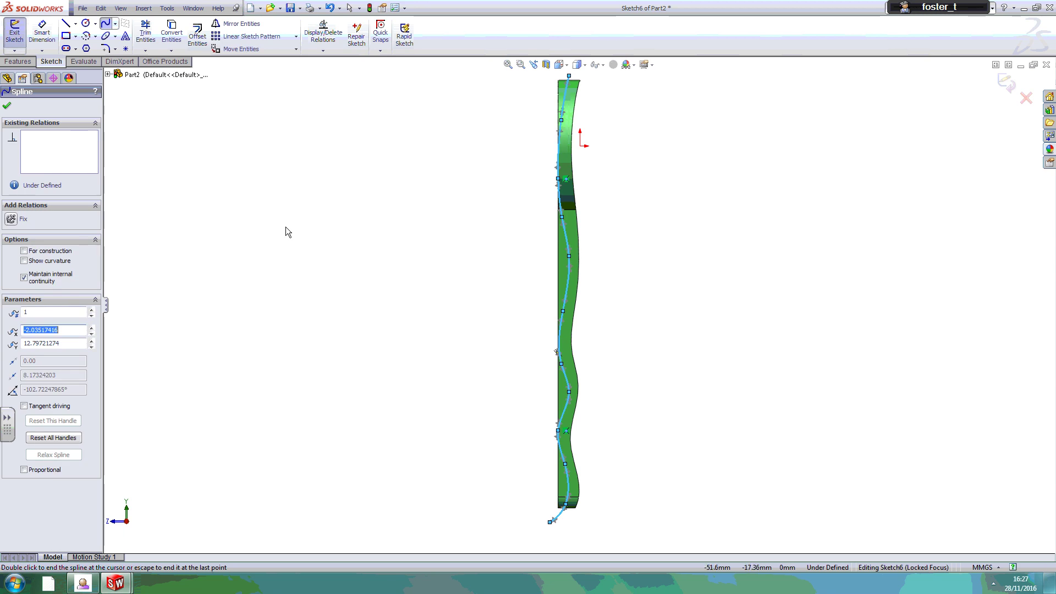
pyautogui.click(6, 108)
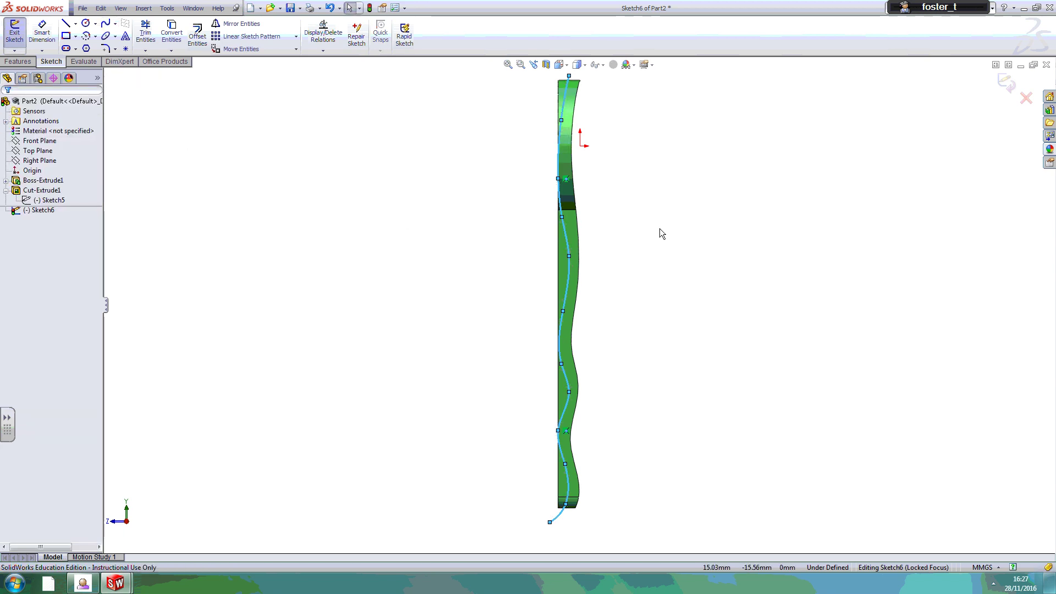
# Step: Move the spline point on the flat edge near the handle's lower end down to about Y -53.3 mm
pyautogui.scroll(-3, 555, 479)
pyautogui.scroll(3, 554, 481)
pyautogui.scroll(-5, 554, 482)
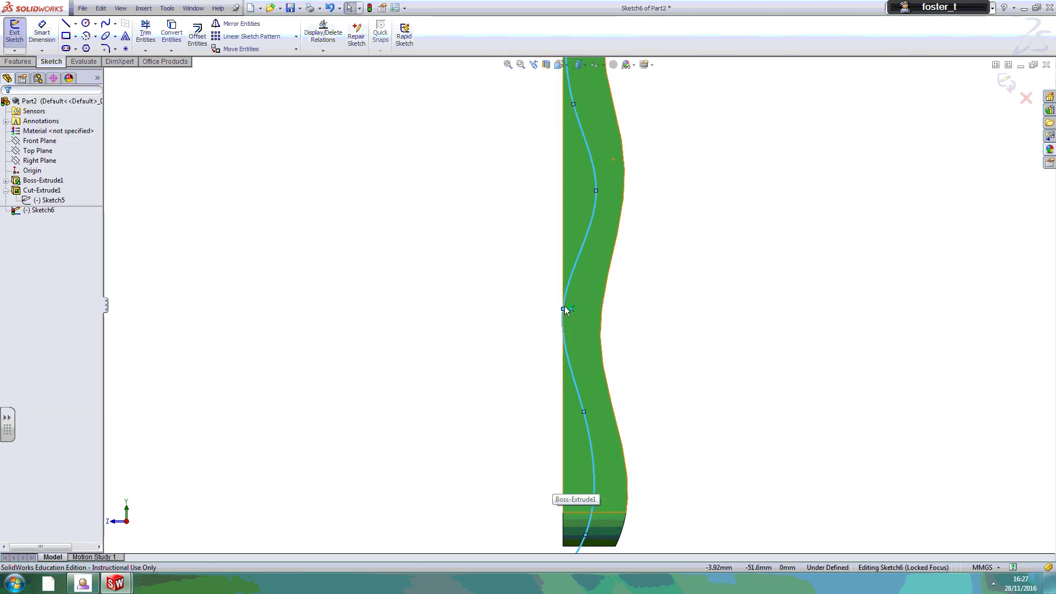
pyautogui.click(564, 310)
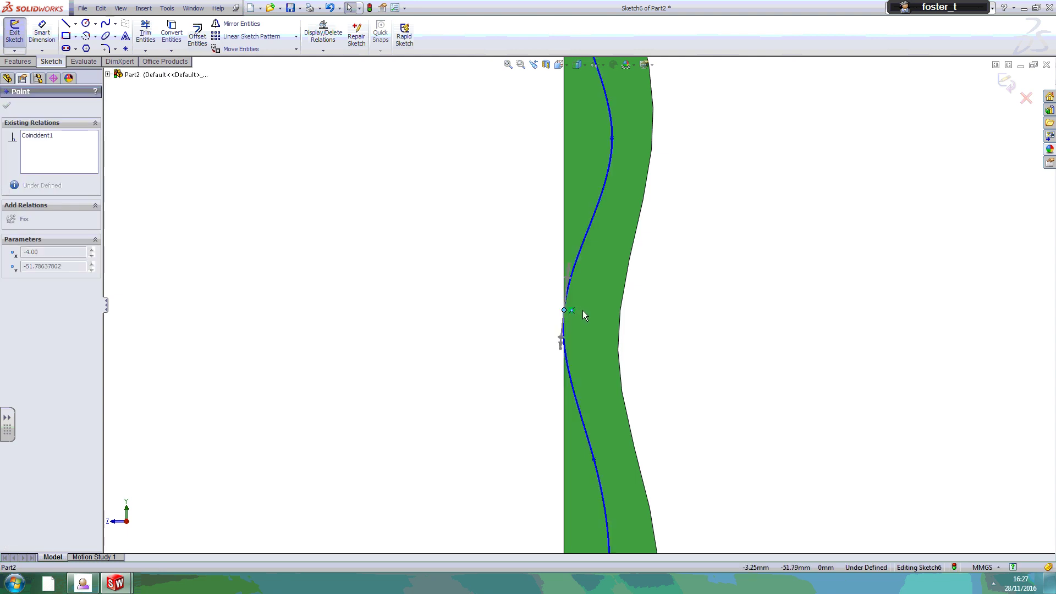
pyautogui.moveTo(564, 308); pyautogui.dragTo(582, 347)
pyautogui.scroll(5, 587, 318)
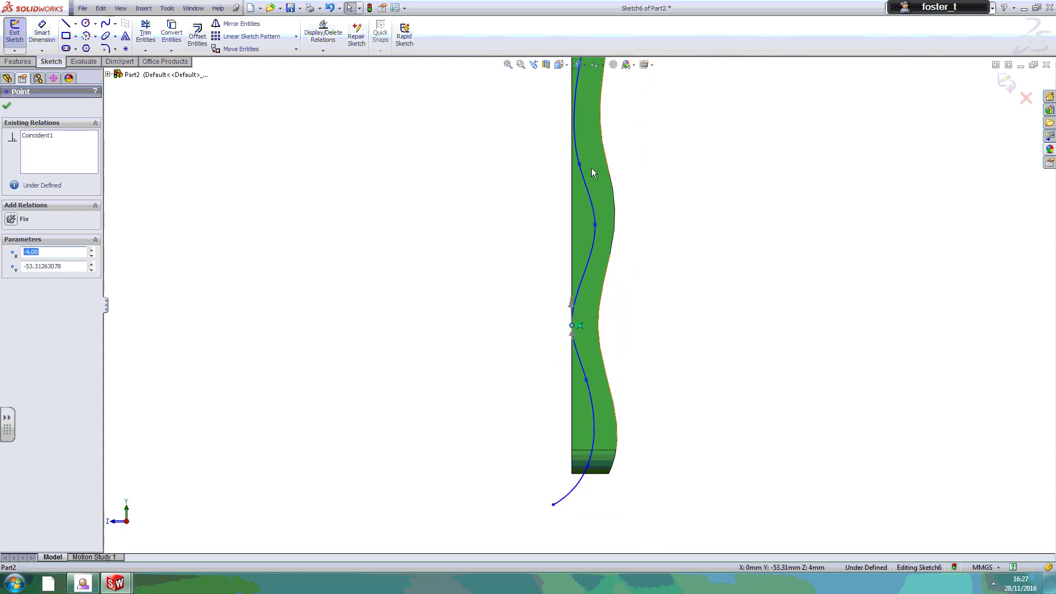
# Step: Examine the spline along the full length of the head and handle, and end the point selection
pyautogui.scroll(3, 589, 100)
pyautogui.scroll(-5, 587, 102)
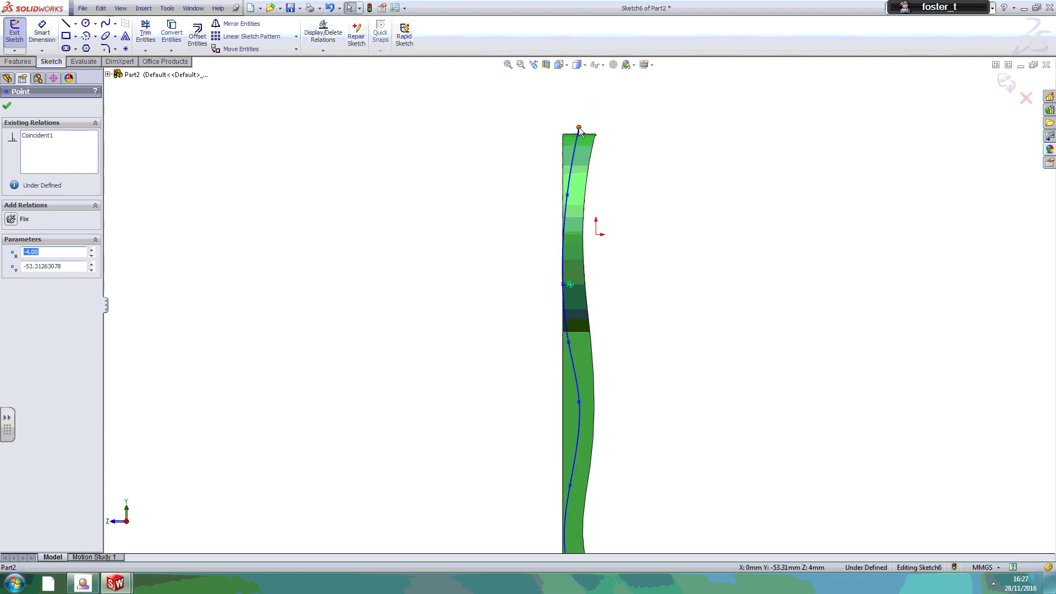
pyautogui.scroll(-1, 565, 253)
pyautogui.scroll(-3, 569, 256)
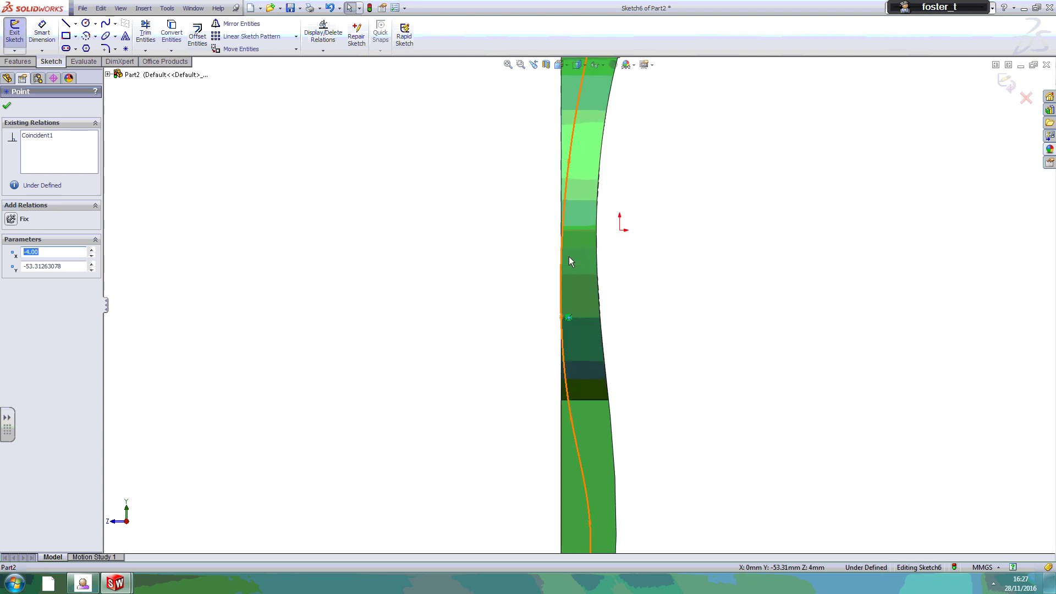
pyautogui.scroll(4, 568, 256)
pyautogui.scroll(3, 583, 413)
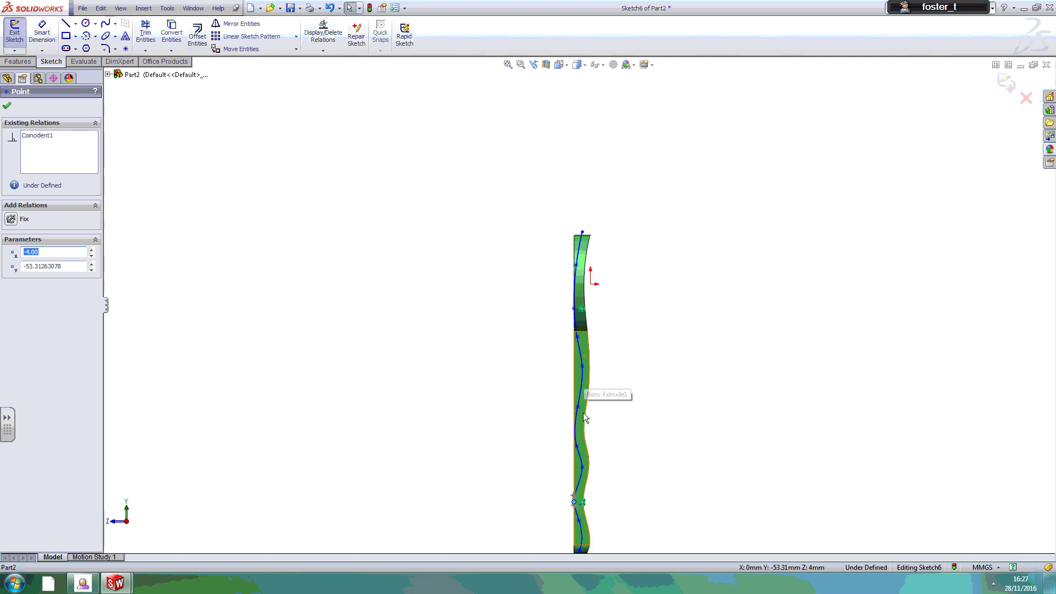
pyautogui.scroll(-2, 582, 424)
pyautogui.scroll(-2, 583, 407)
pyautogui.scroll(1, 582, 407)
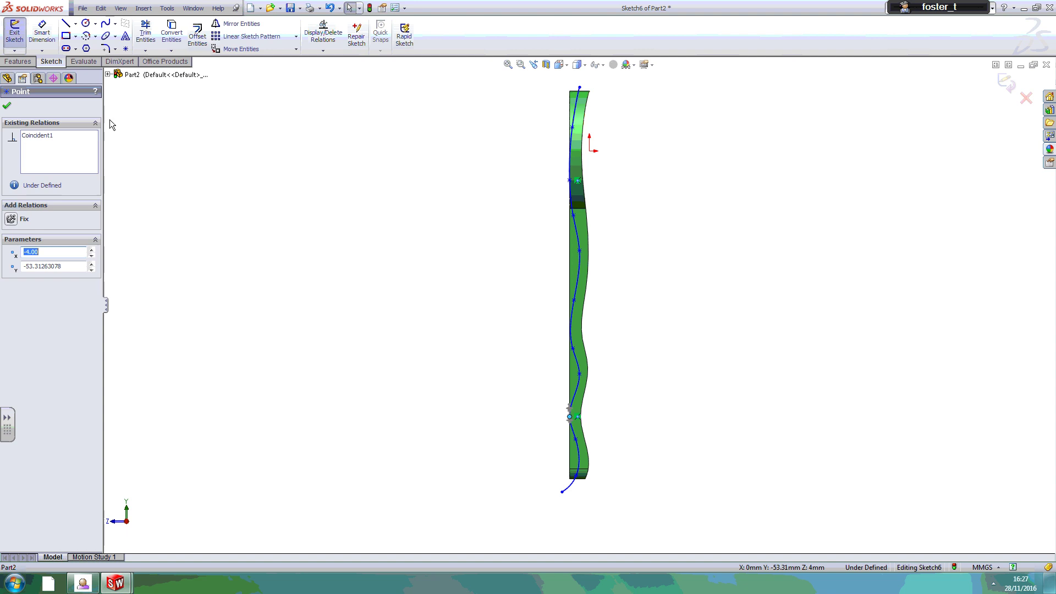
pyautogui.click(8, 108)
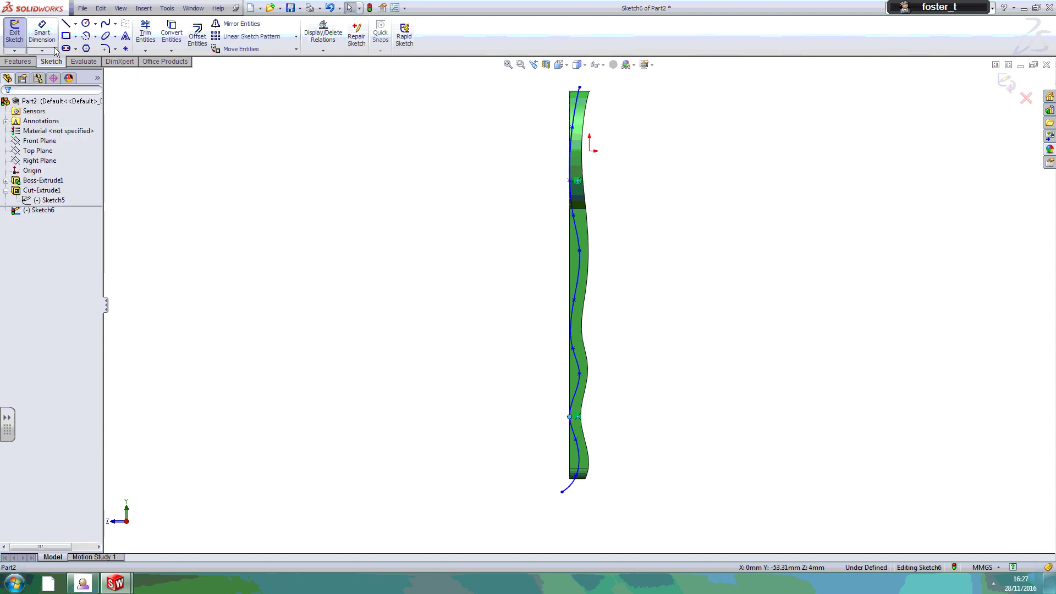
# Step: Close the spline profile outside the flat edge with a horizontal line about 7.2 mm, a vertical about 81.3 mm and a short horizontal, and finish the sketch
pyautogui.click(65, 23)
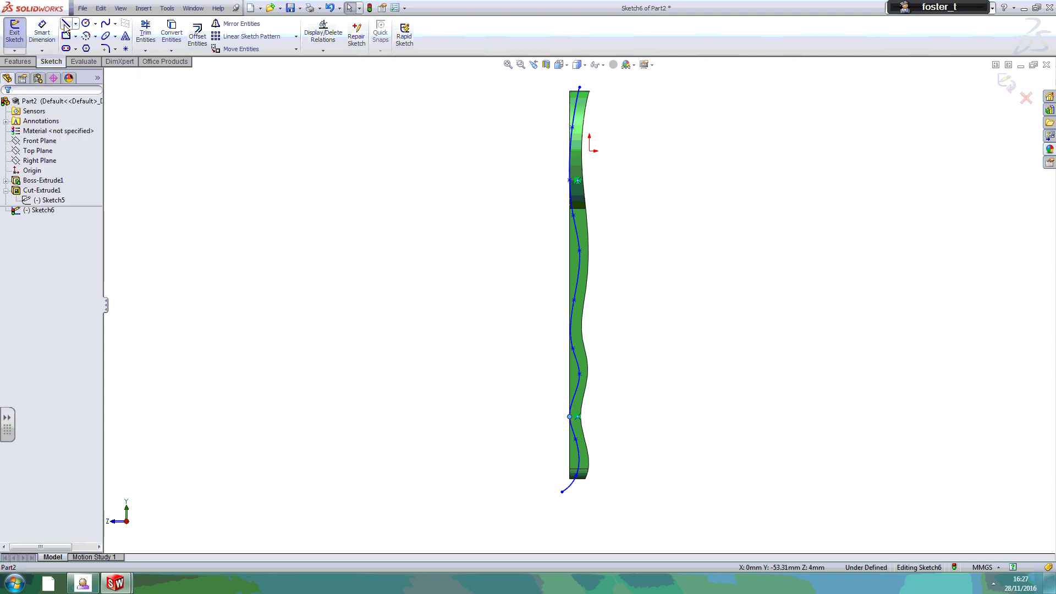
pyautogui.click(579, 86)
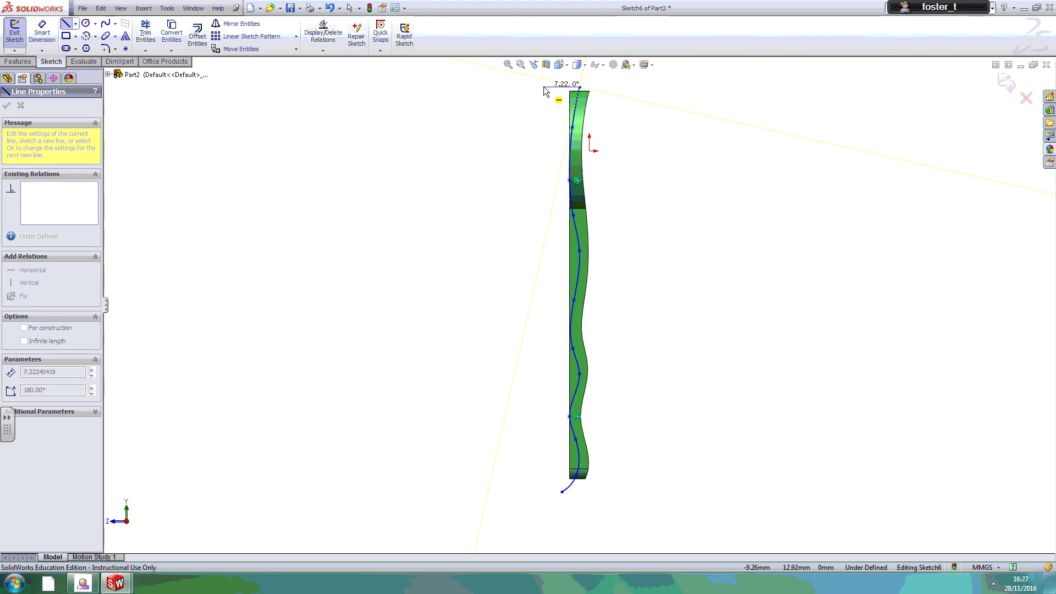
pyautogui.click(544, 87)
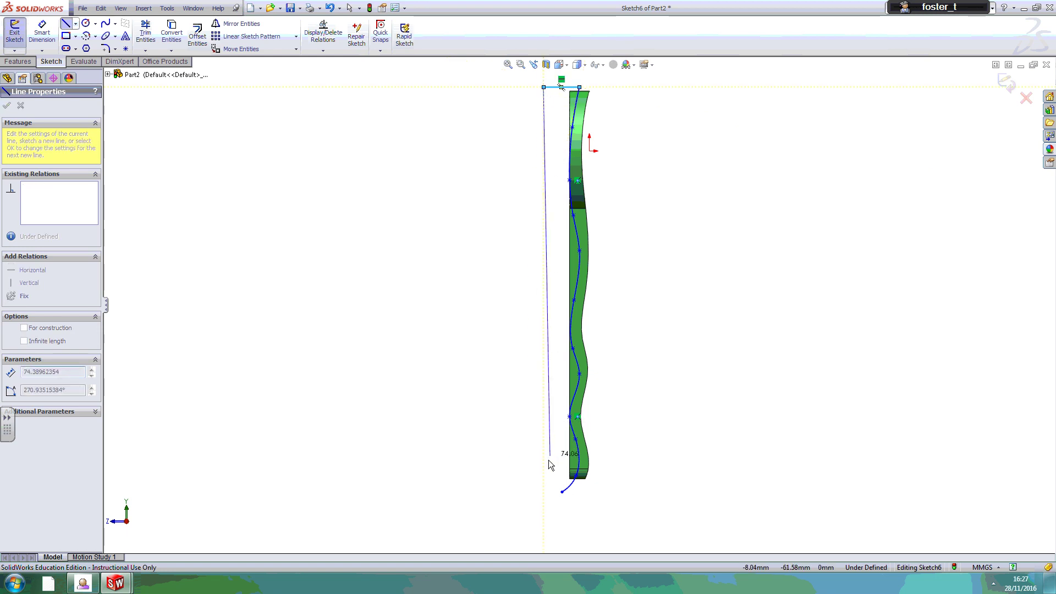
pyautogui.click(549, 492)
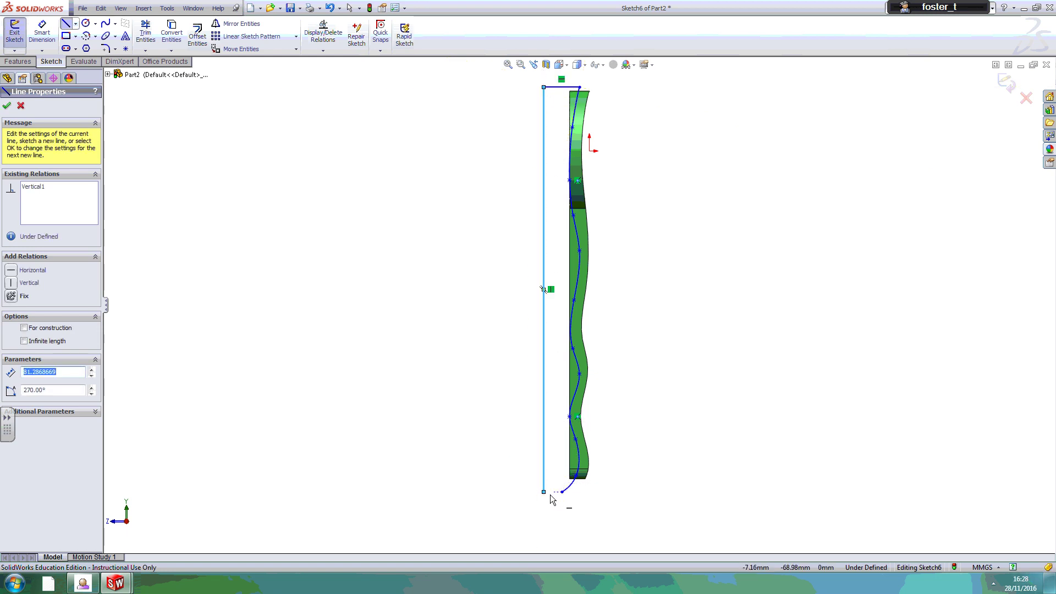
pyautogui.click(562, 492)
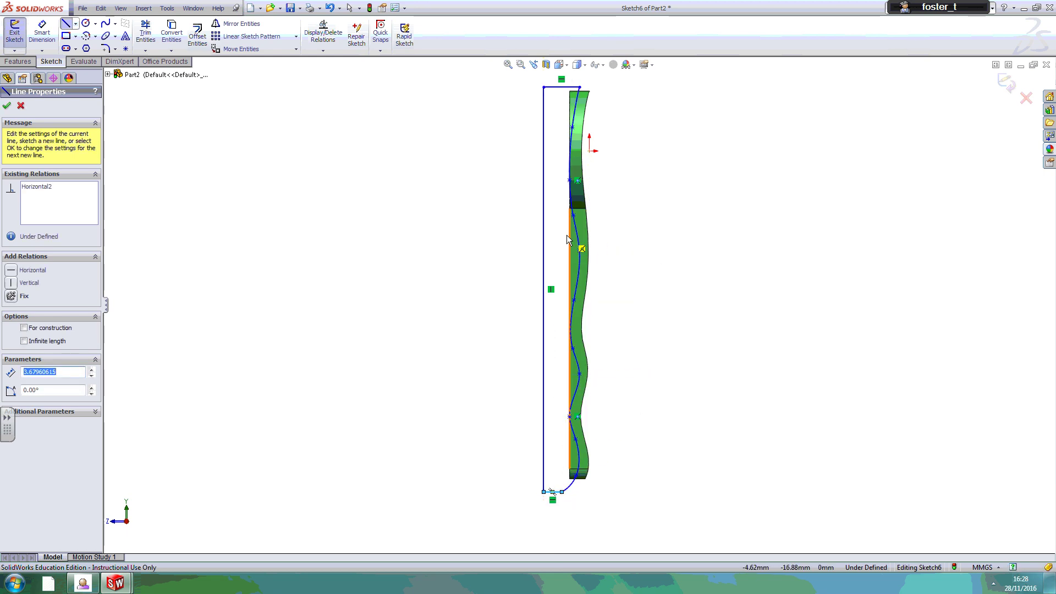
pyautogui.click(1005, 82)
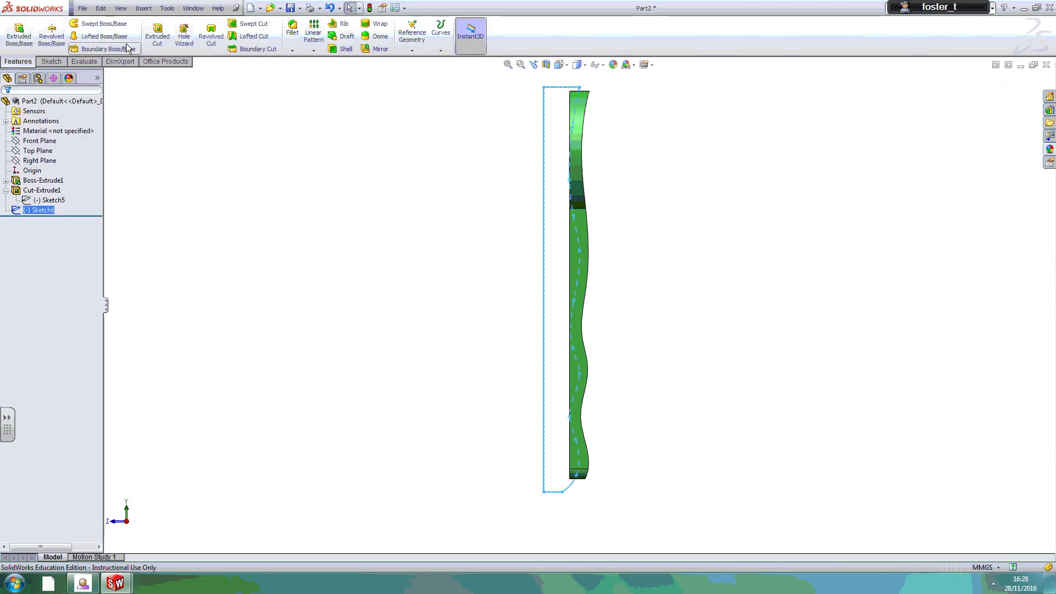
# Step: Cut-extrude the closed wavy profile with a blind depth of 4 mm and view the part from the front
pyautogui.click(158, 36)
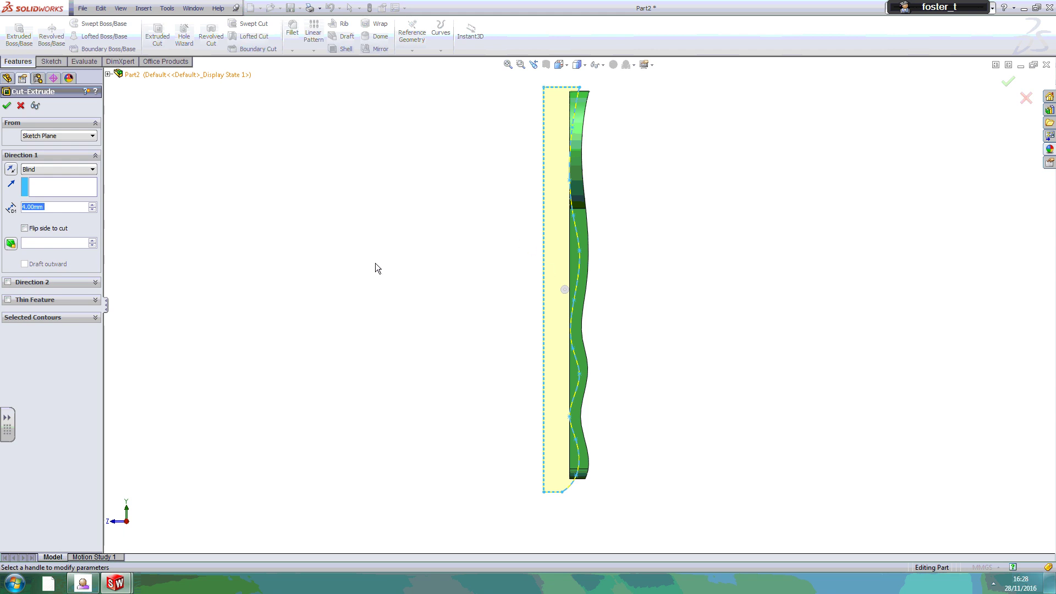
pyautogui.click(6, 106)
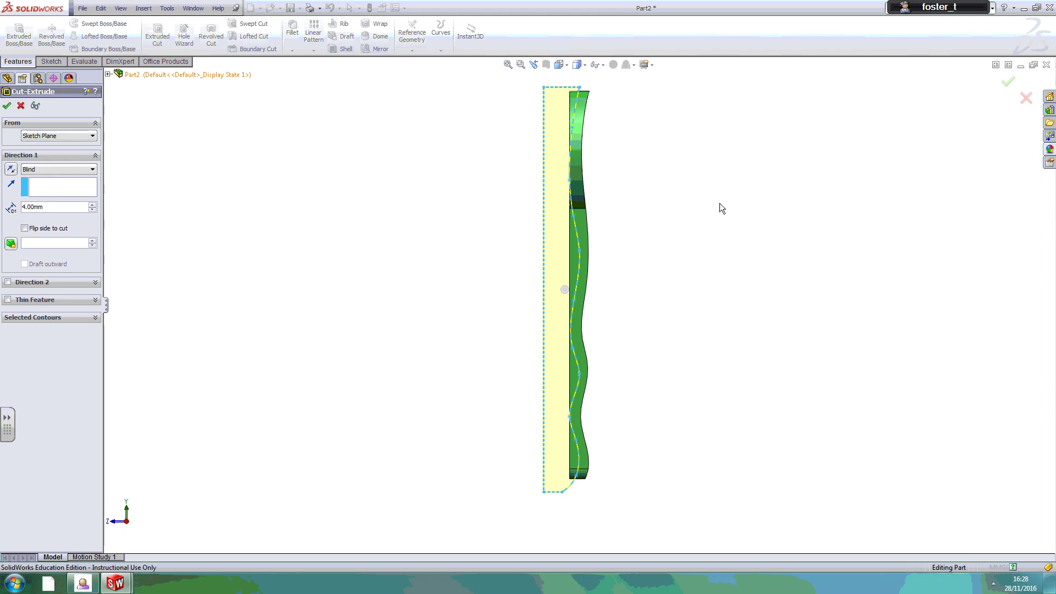
pyautogui.hotkey('ctrl', '1')
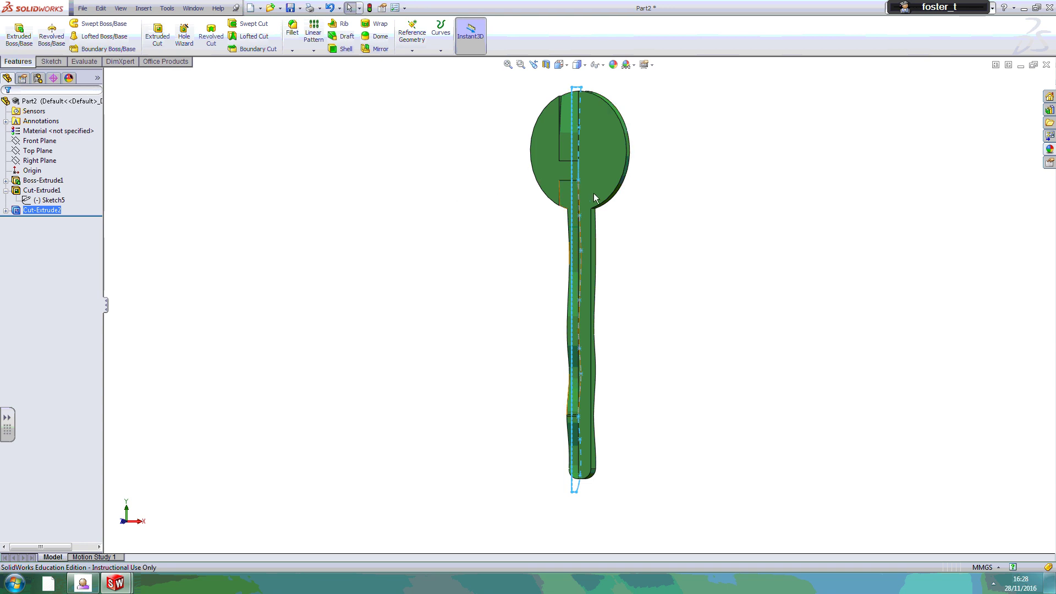
# Step: Edit the new cut to extend 19 mm blind in Direction 1 and 19 mm blind in Direction 2
pyautogui.click(44, 210)
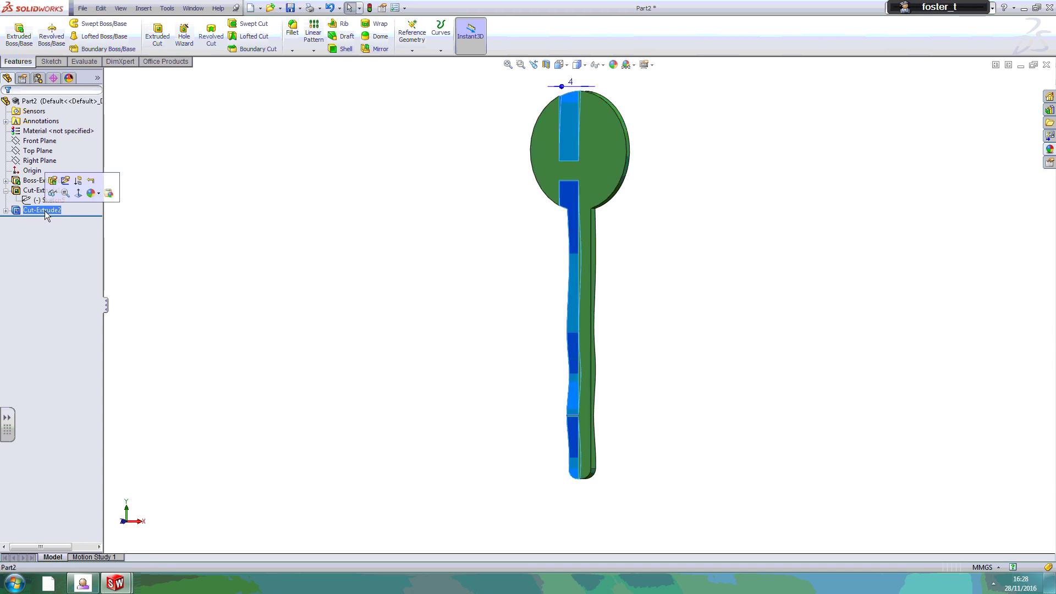
pyautogui.click(23, 211)
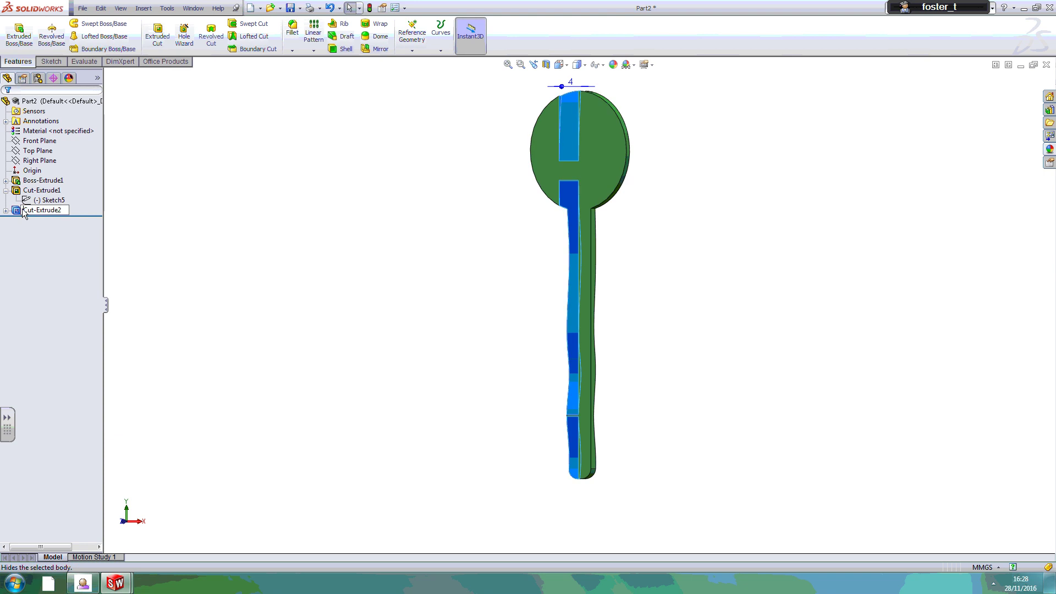
pyautogui.click(15, 214)
pyautogui.click(26, 182)
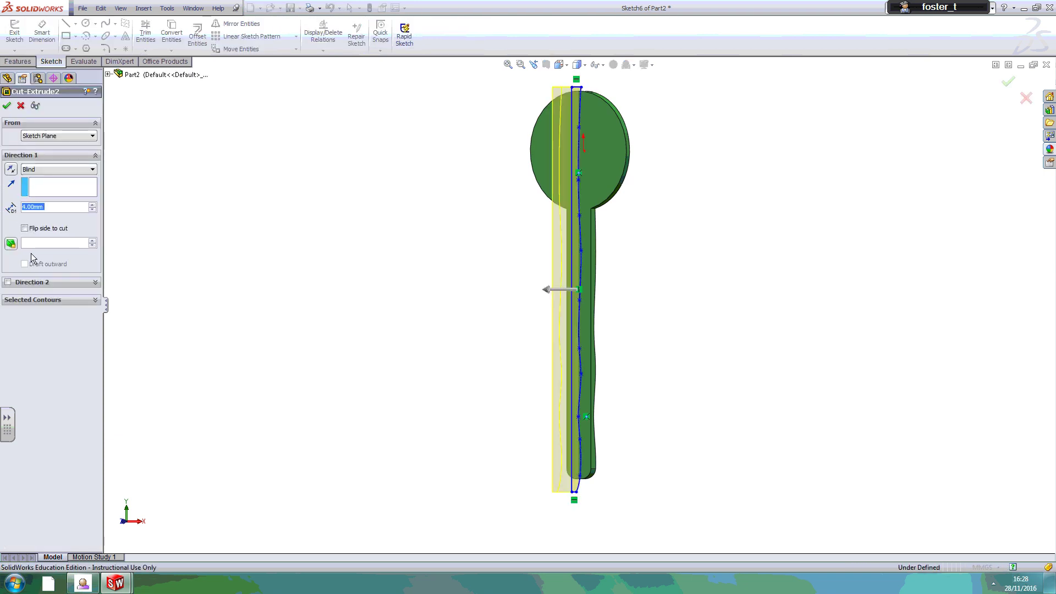
pyautogui.moveTo(546, 292); pyautogui.dragTo(486, 291)
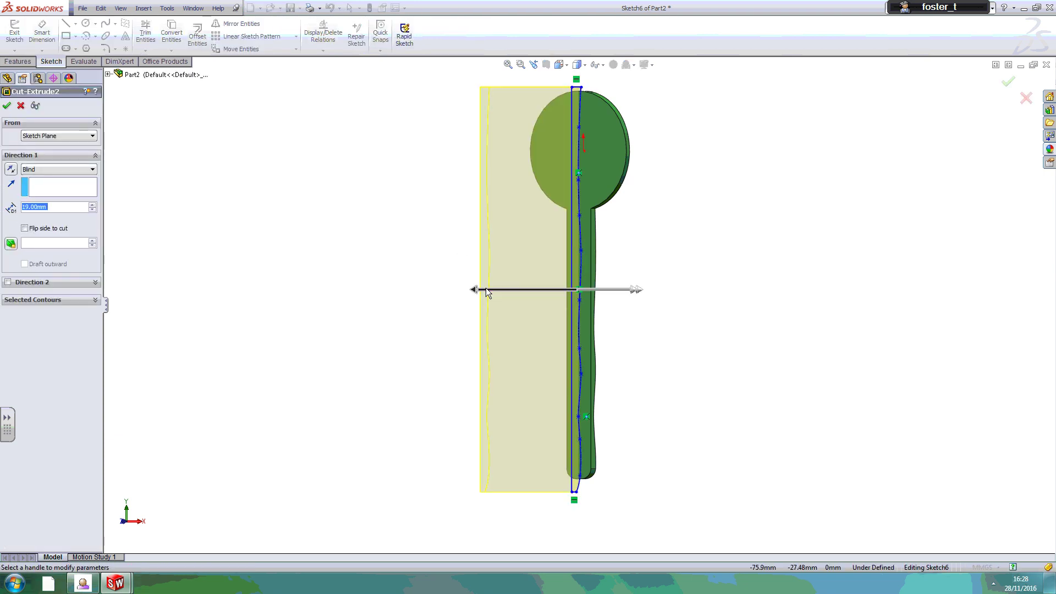
pyautogui.click(8, 283)
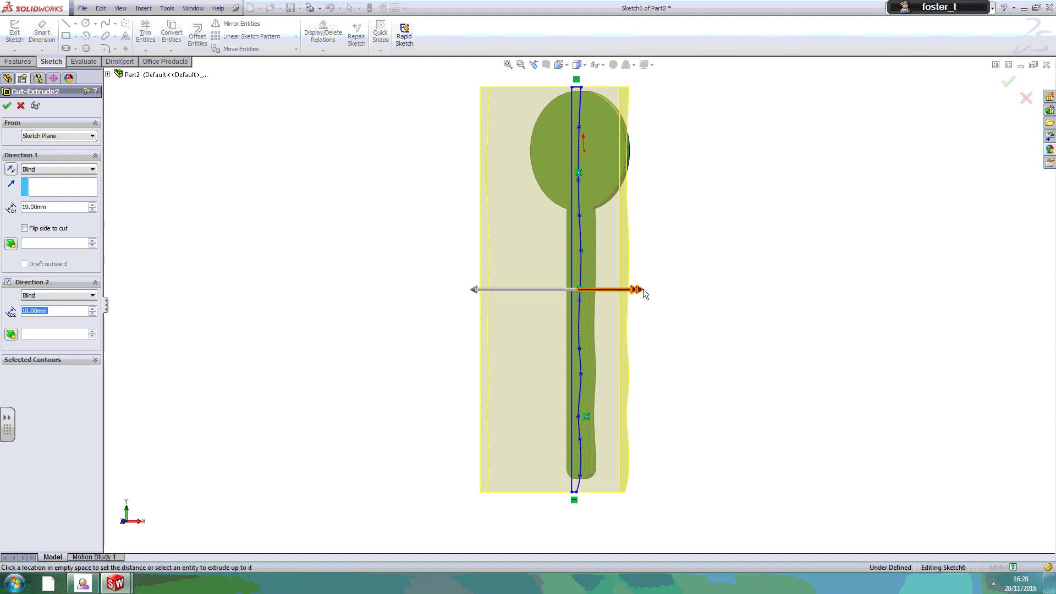
pyautogui.moveTo(643, 289); pyautogui.dragTo(681, 290)
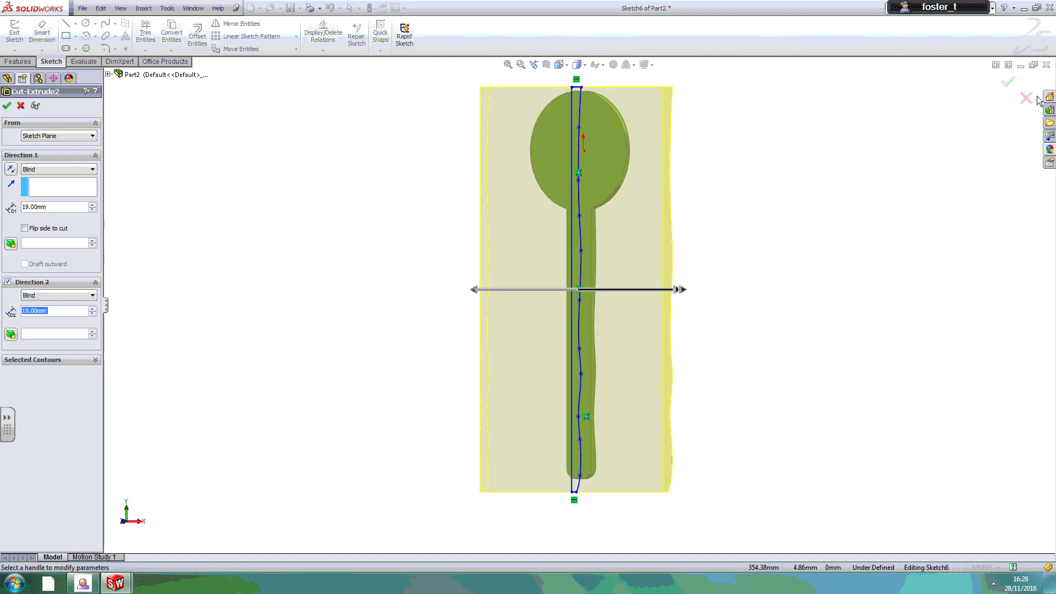
pyautogui.click(1008, 81)
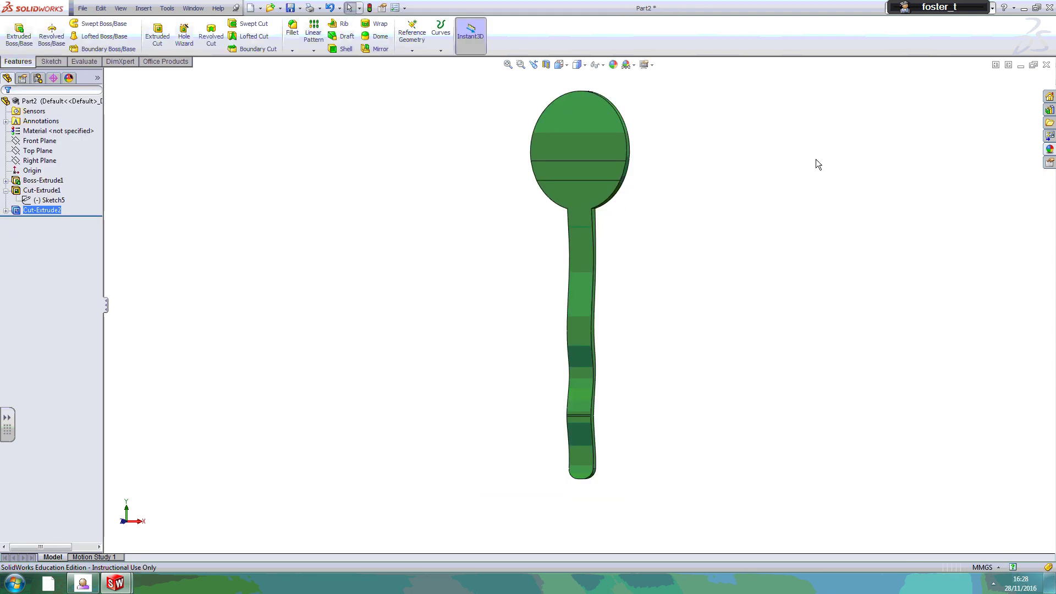
# Step: Examine the wavy cut on the spoon from the front and side, both close up and over its full length
pyautogui.hotkey('ctrl', '4')
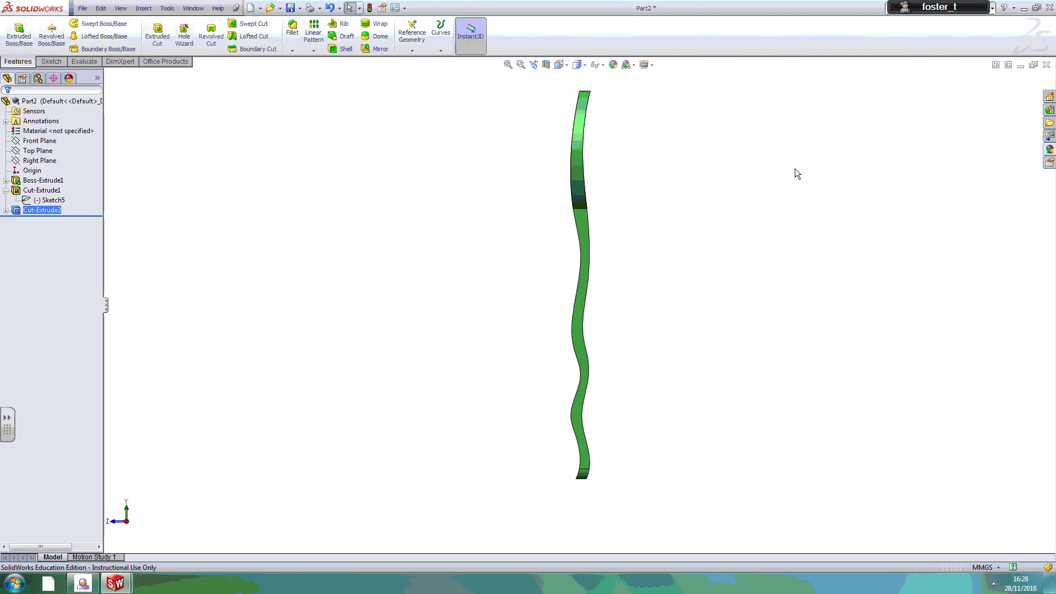
pyautogui.hotkey('ctrl', '1')
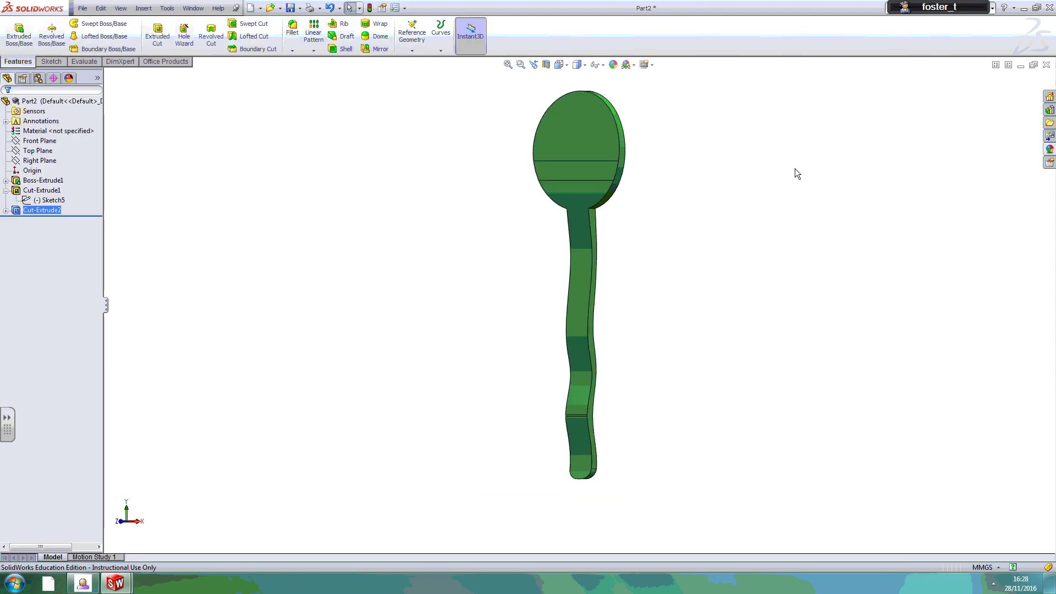
pyautogui.scroll(-4, 585, 176)
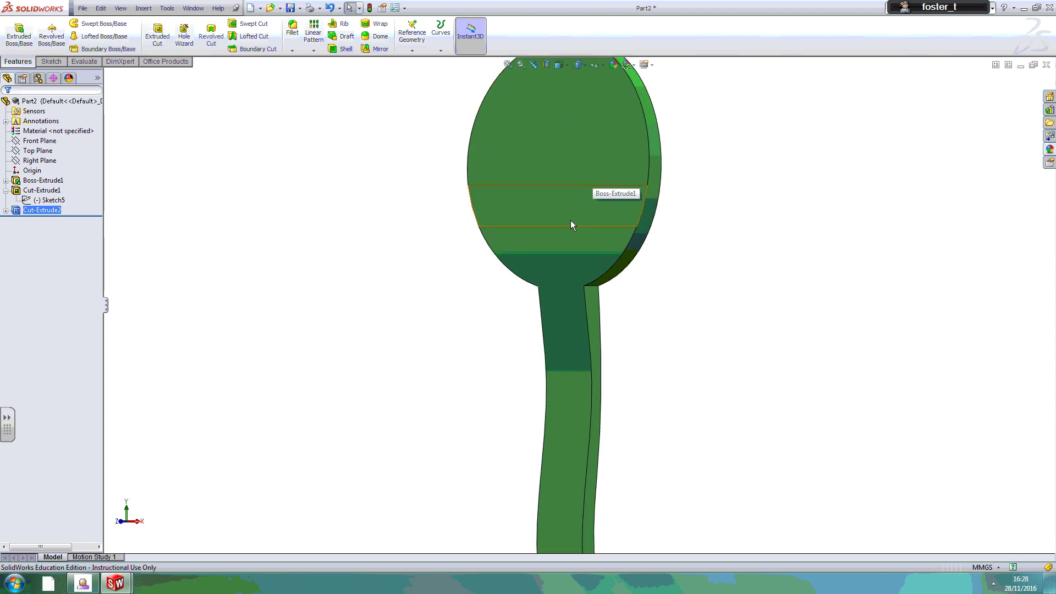
pyautogui.scroll(-1, 570, 218)
pyautogui.scroll(4, 571, 218)
pyautogui.scroll(4, 578, 242)
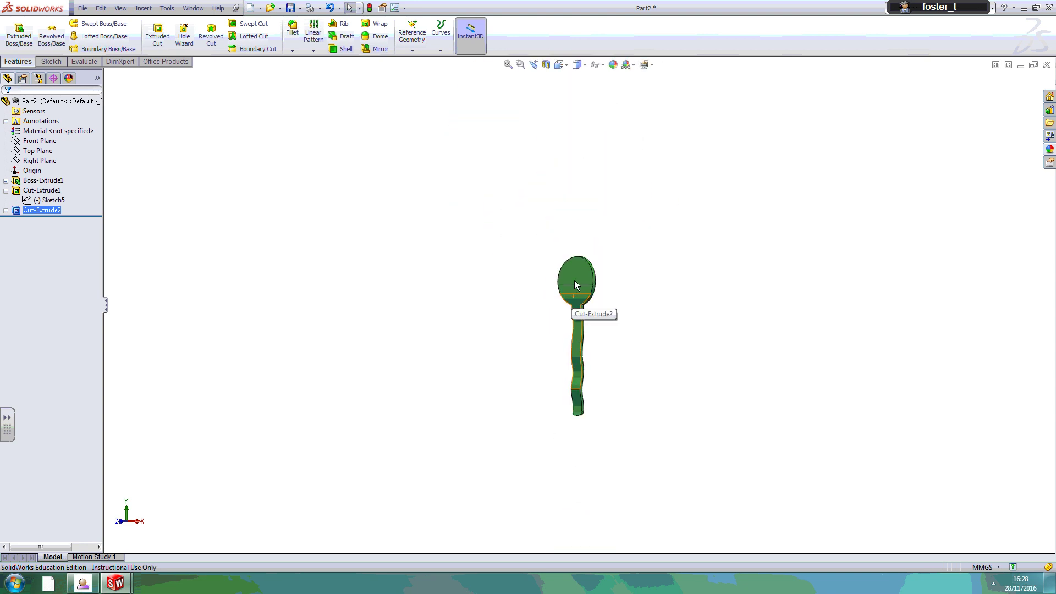
pyautogui.scroll(-2, 574, 280)
pyautogui.scroll(2, 576, 322)
pyautogui.scroll(-3, 564, 375)
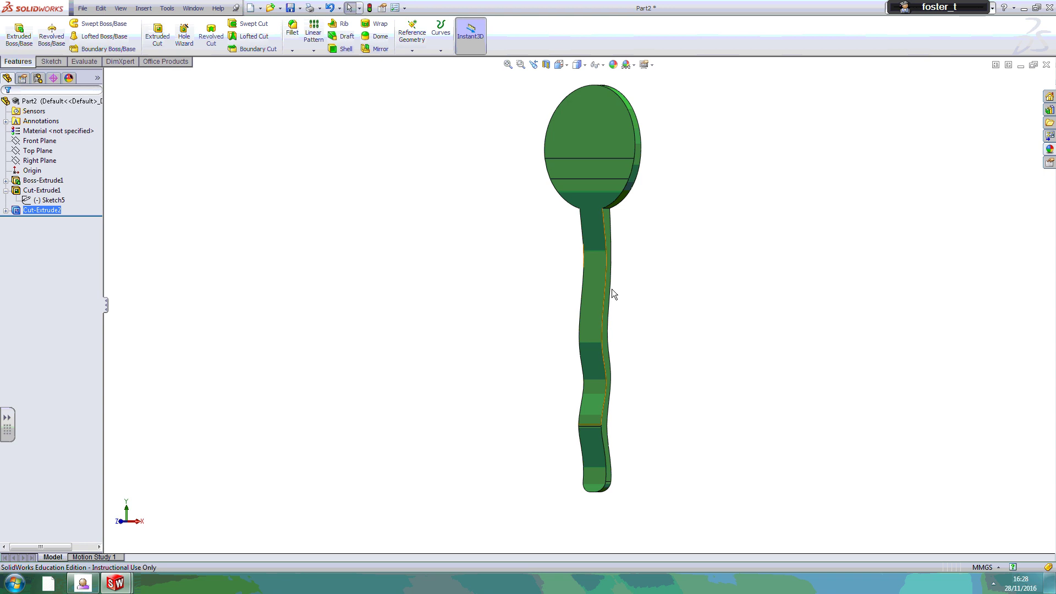
pyautogui.hotkey('ctrl', '4')
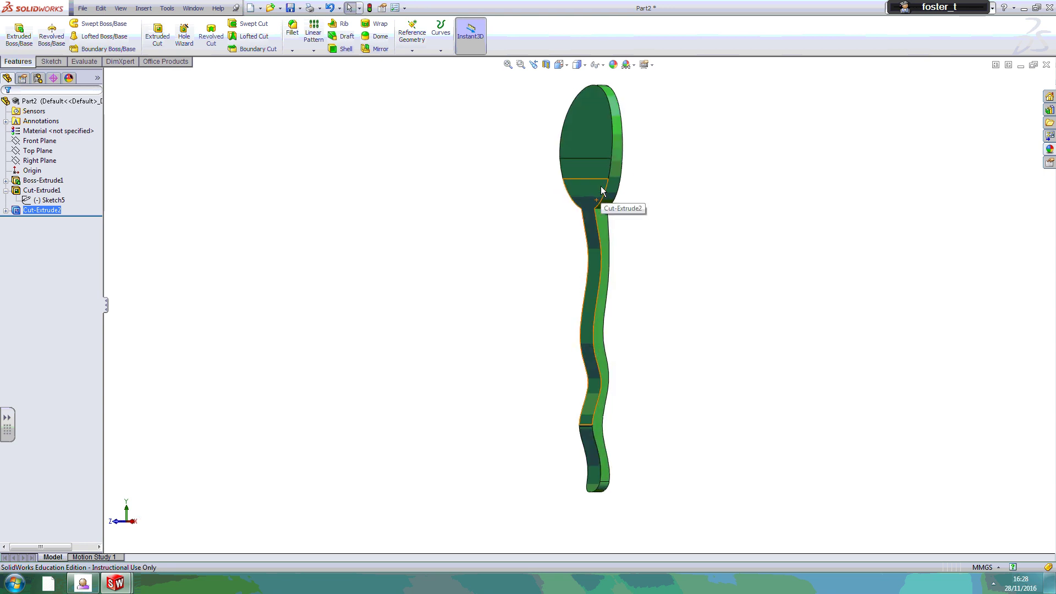
# Step: Open the second cut's sketch for editing and move the spline point beside the head up the flat edge to about Y -2.14 mm
pyautogui.click(6, 210)
pyautogui.click(51, 220)
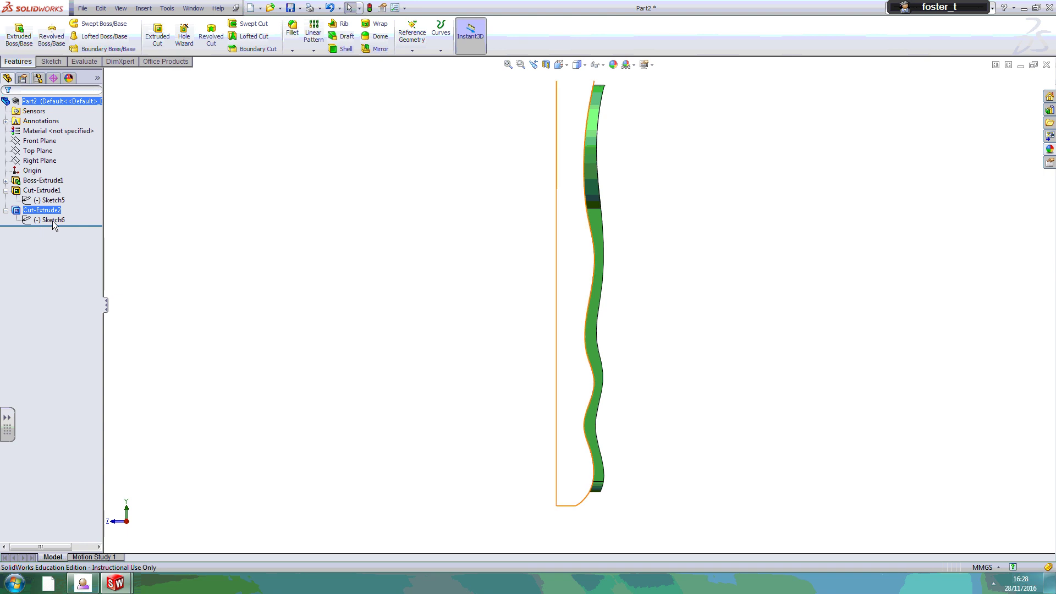
pyautogui.click(50, 220)
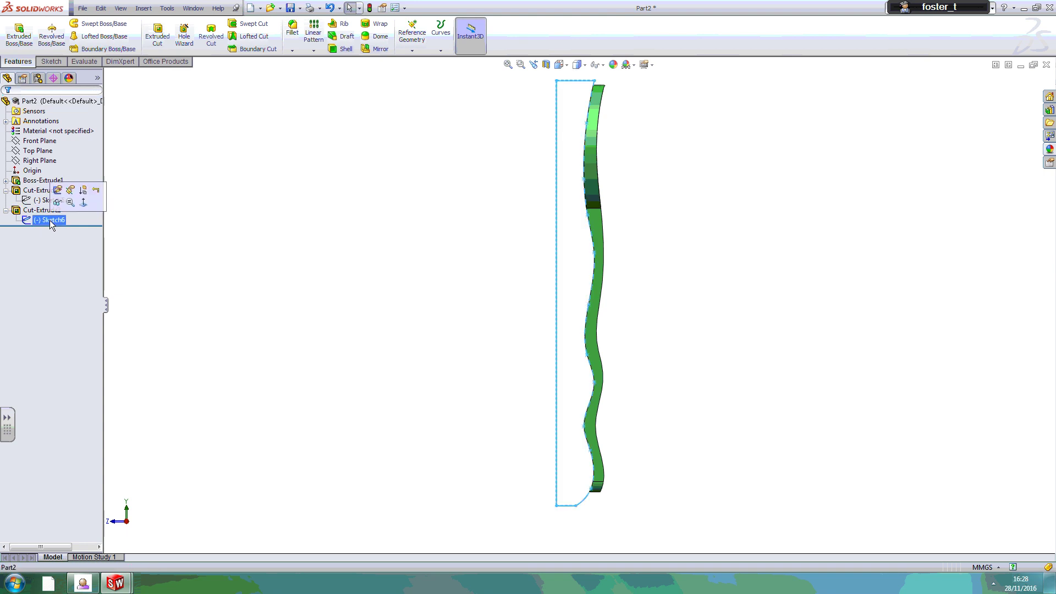
pyautogui.click(58, 191)
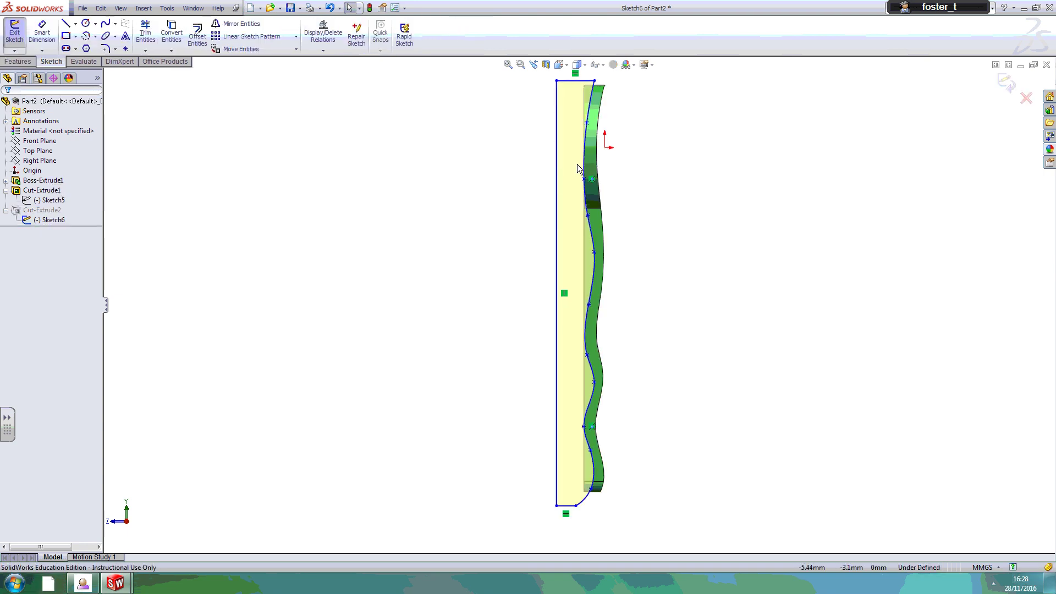
pyautogui.scroll(-3, 600, 220)
pyautogui.click(593, 231)
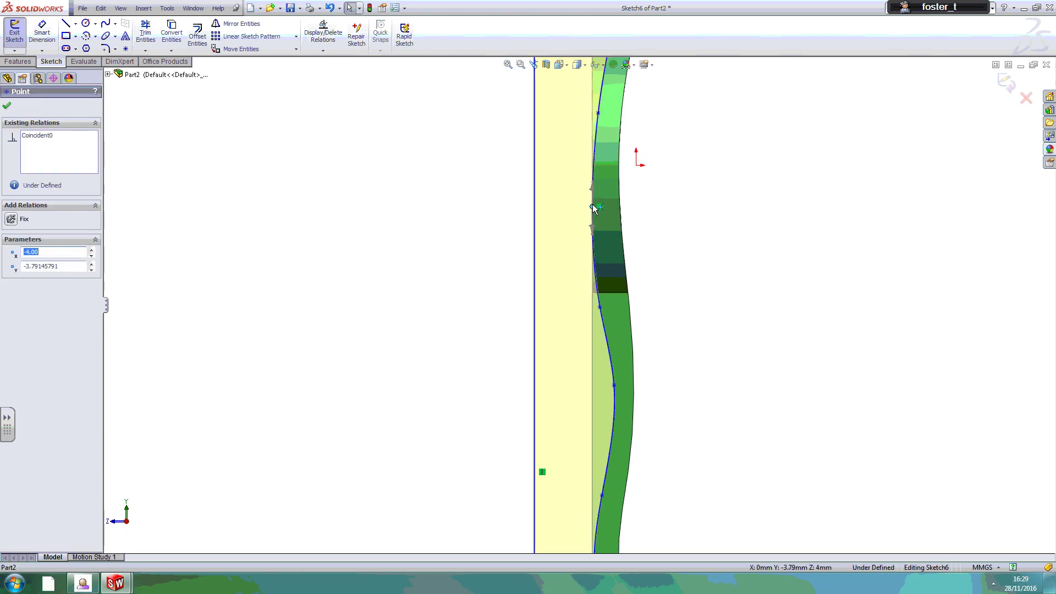
pyautogui.moveTo(594, 196)
pyautogui.mouseDown()
pyautogui.moveTo(603, 146)
pyautogui.moveTo(631, 190)
pyautogui.mouseUp()
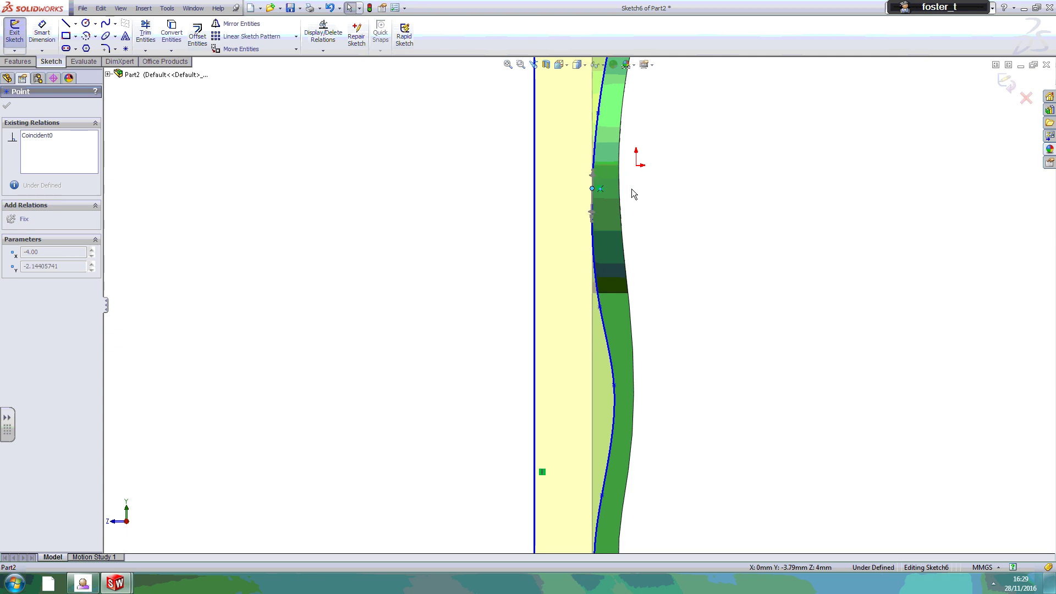
# Step: Insert two extra spline points on the profile, one beside the lower head and one along the upper handle
pyautogui.rightClick(594, 256)
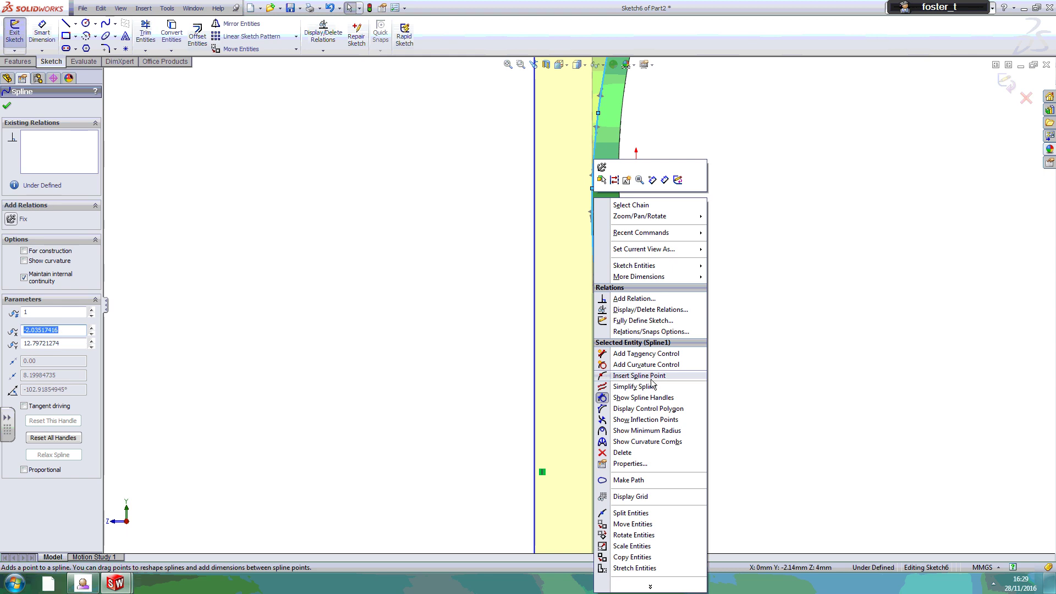
pyautogui.click(639, 375)
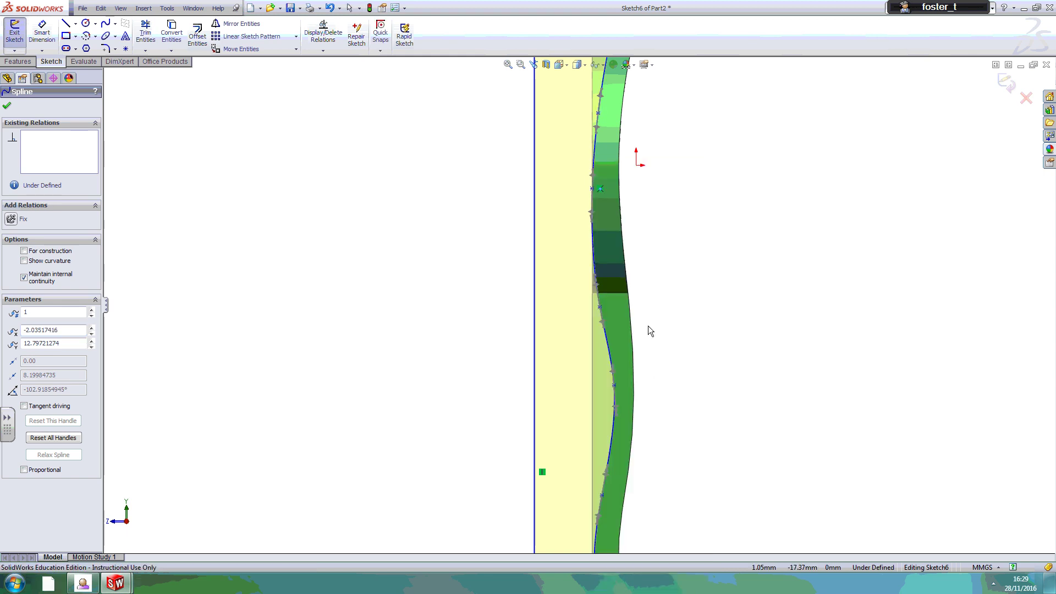
pyautogui.click(592, 206)
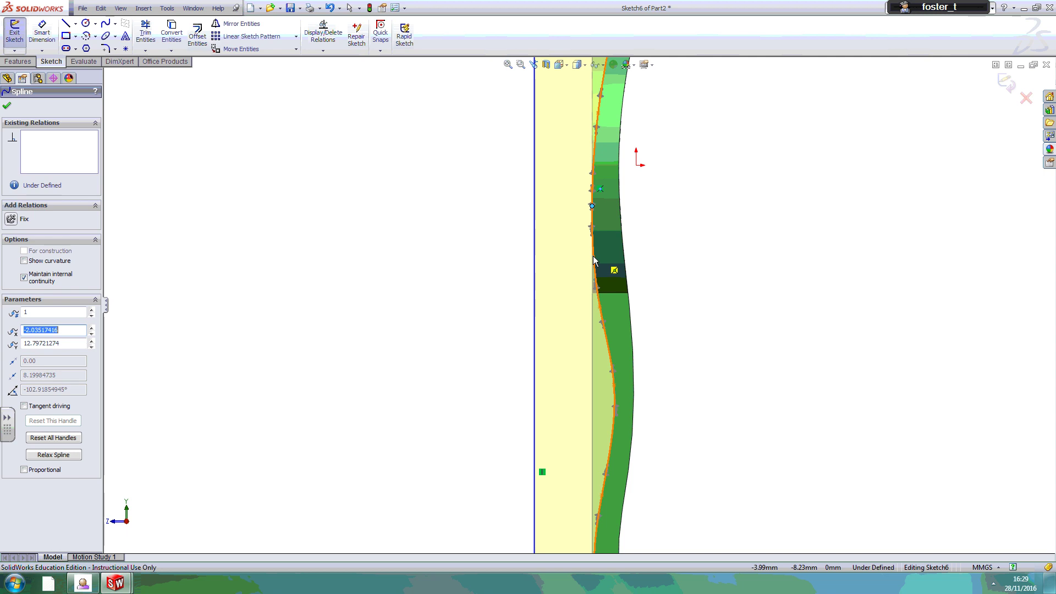
pyautogui.click(608, 348)
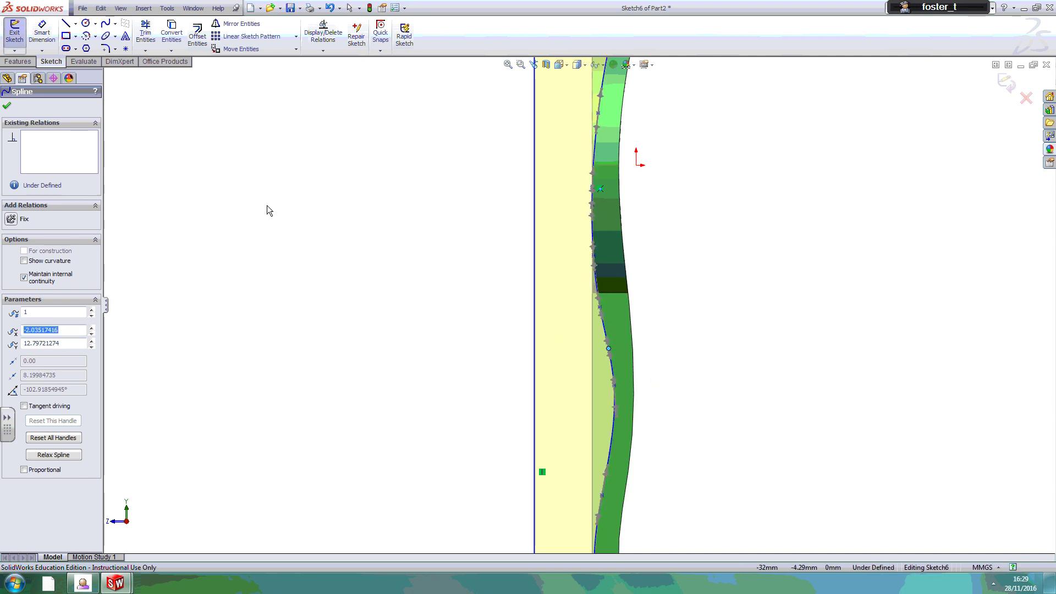
pyautogui.click(7, 106)
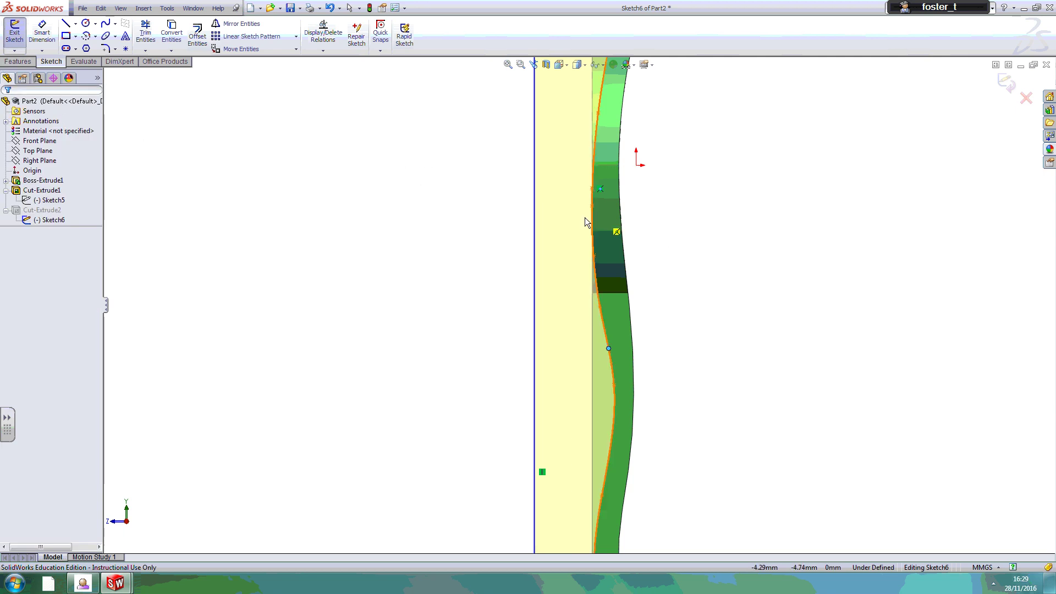
# Step: Move the inserted head point to about X -3.99, Y -3.19 mm and a mid-handle point to about X -3.16, Y -38.38 mm, and exit the sketch
pyautogui.moveTo(592, 205)
pyautogui.mouseDown()
pyautogui.moveTo(605, 231)
pyautogui.moveTo(592, 201)
pyautogui.mouseUp()
pyautogui.scroll(-3, 628, 441)
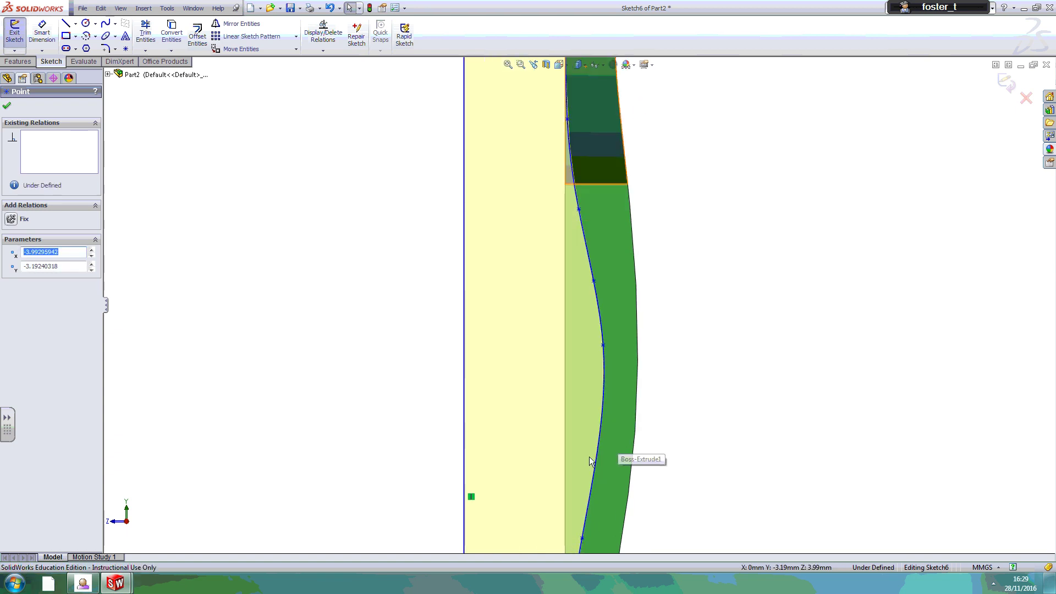
pyautogui.scroll(1, 584, 547)
pyautogui.scroll(4, 583, 549)
pyautogui.scroll(-2, 586, 509)
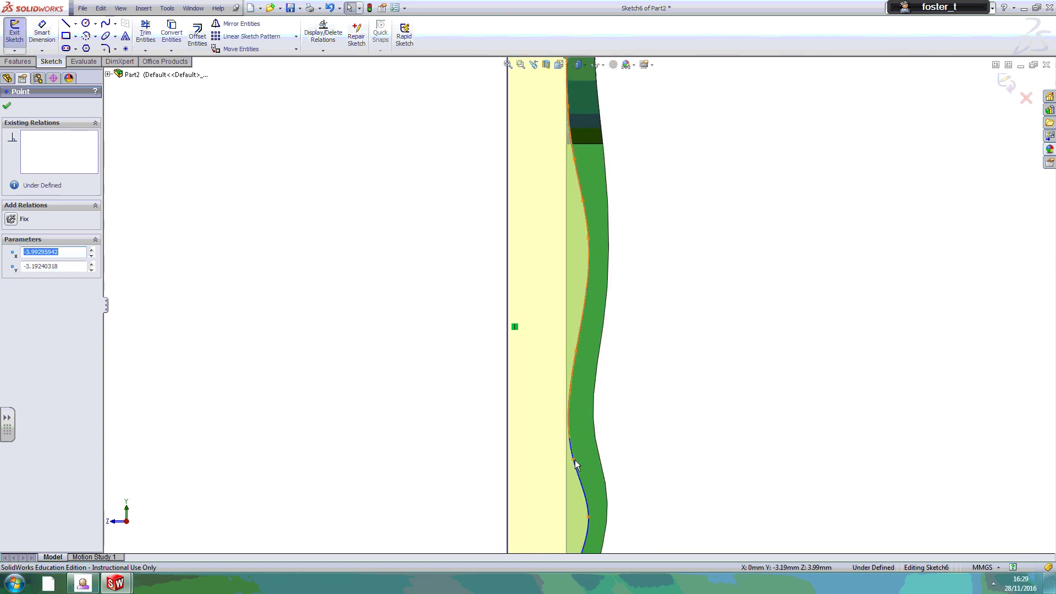
pyautogui.click(574, 458)
pyautogui.moveTo(573, 459); pyautogui.dragTo(576, 445)
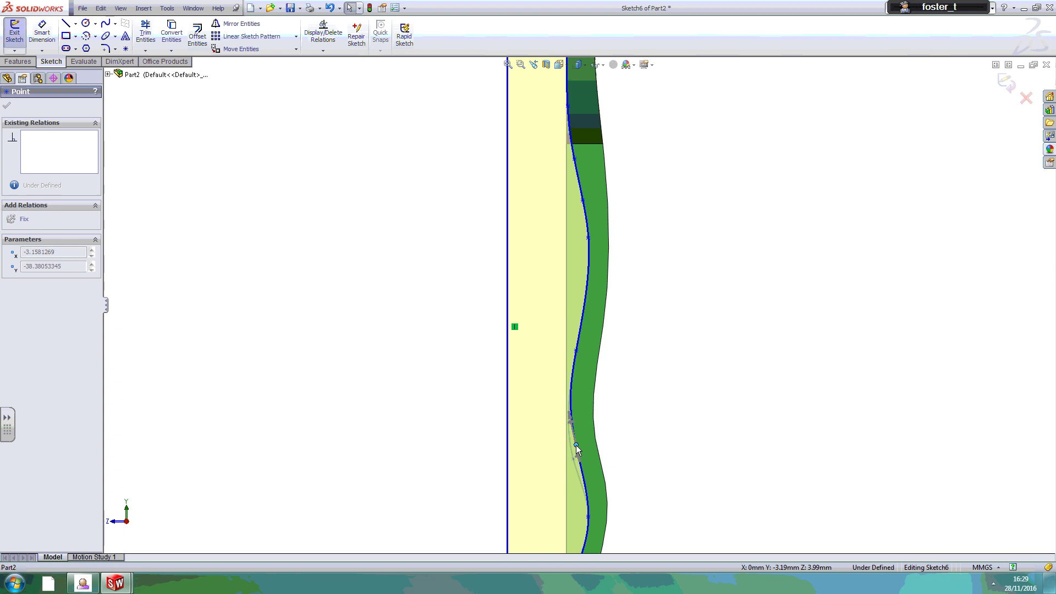
pyautogui.click(1004, 83)
# Step: Examine the reshaped spoon by rotating it about its long axis to see both sides and faces
pyautogui.press('Left')
pyautogui.press('Left')
pyautogui.press('Left')
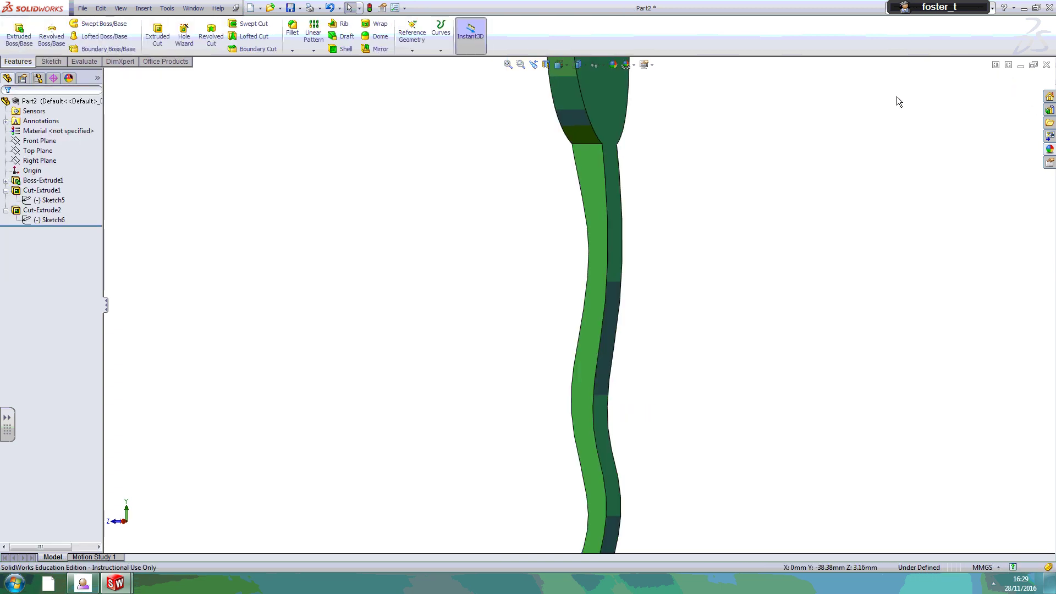
pyautogui.hotkey('ctrl', '1')
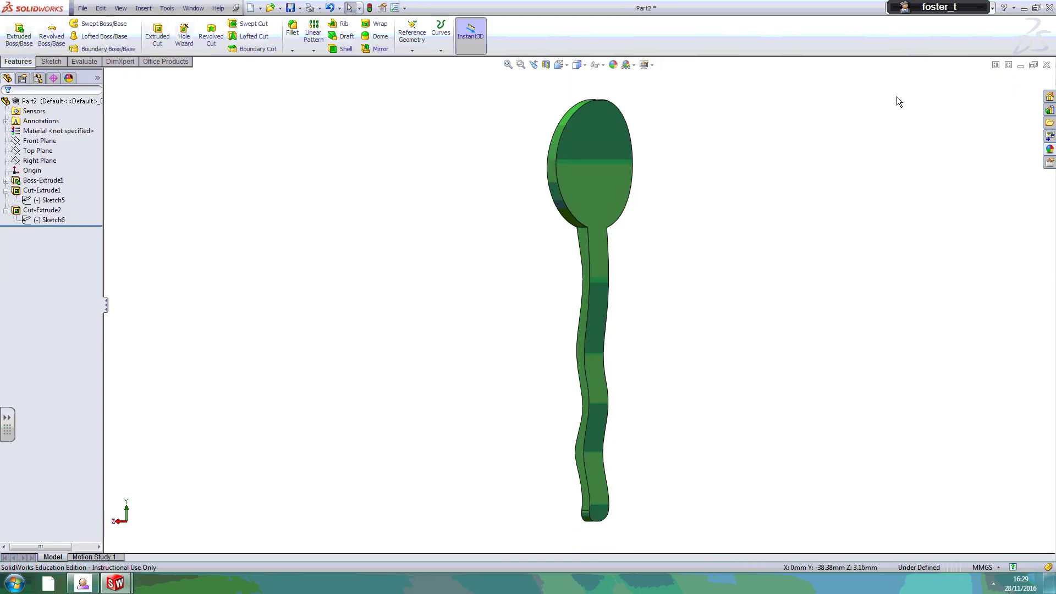
pyautogui.hotkey('ctrl', '1')
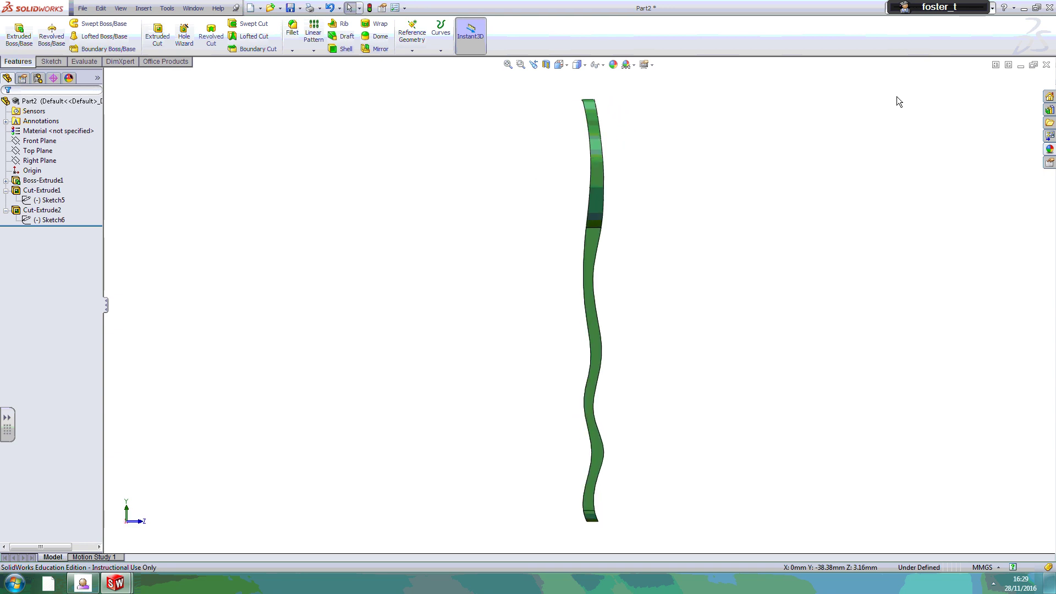
pyautogui.press('Left')
pyautogui.press('Left')
pyautogui.press('Left')
pyautogui.press('Left')
pyautogui.press('Left')
pyautogui.press('Left')
pyautogui.press('Left')
pyautogui.press('Left')
pyautogui.press('Left')
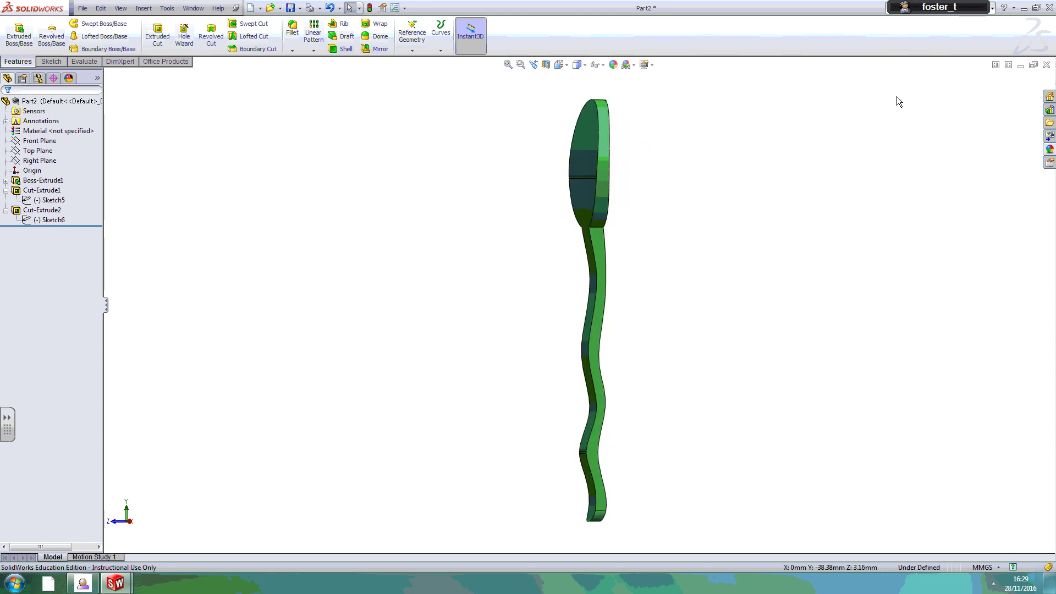
pyautogui.press('Left')
pyautogui.press('Left')
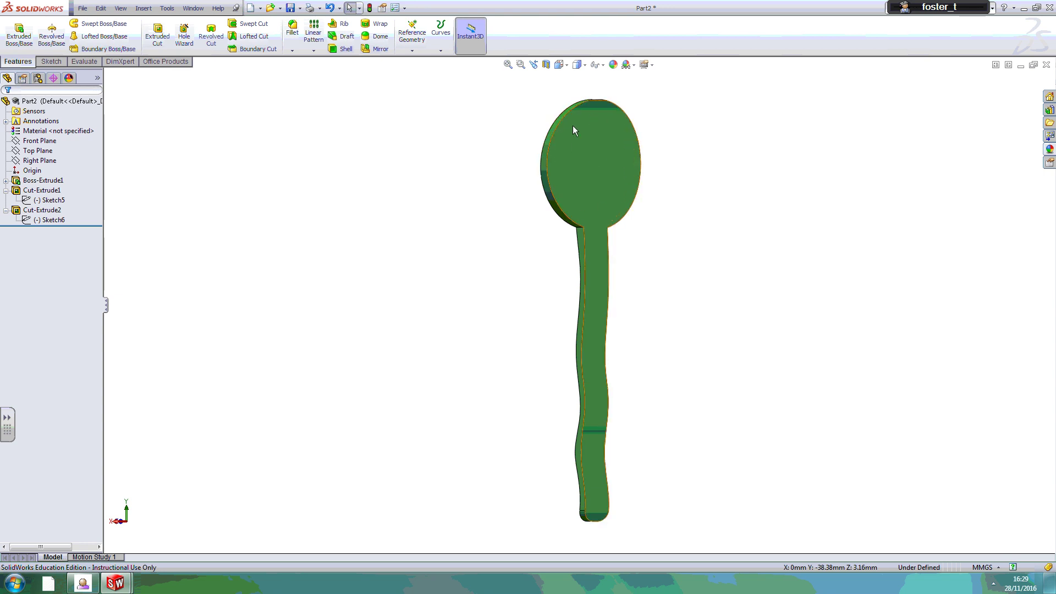
# Step: Examine the spoon head and handle in the standard Front and Back views
pyautogui.scroll(3, 608, 147)
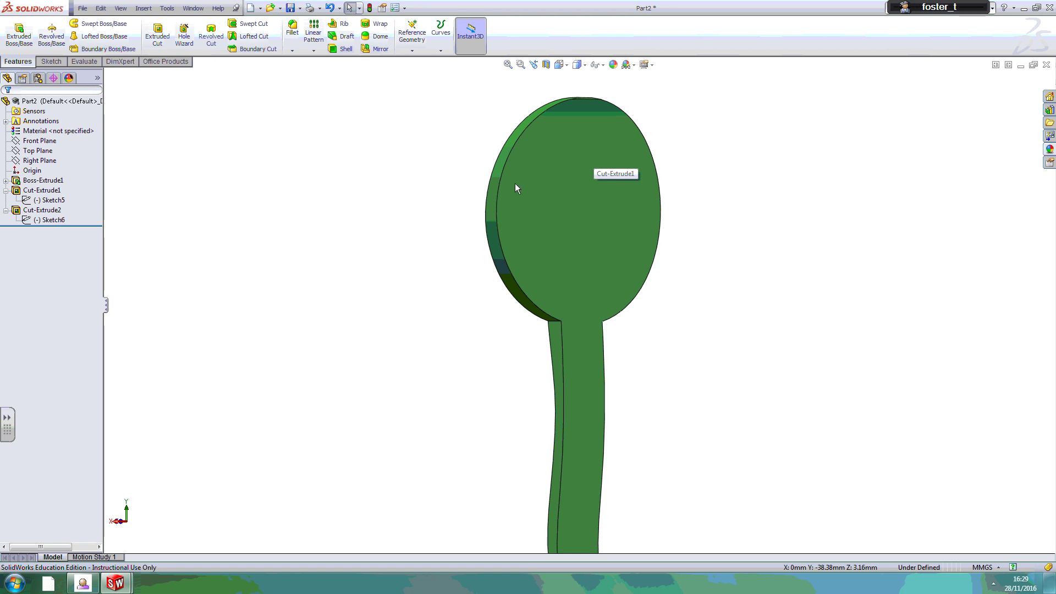
pyautogui.click(559, 64)
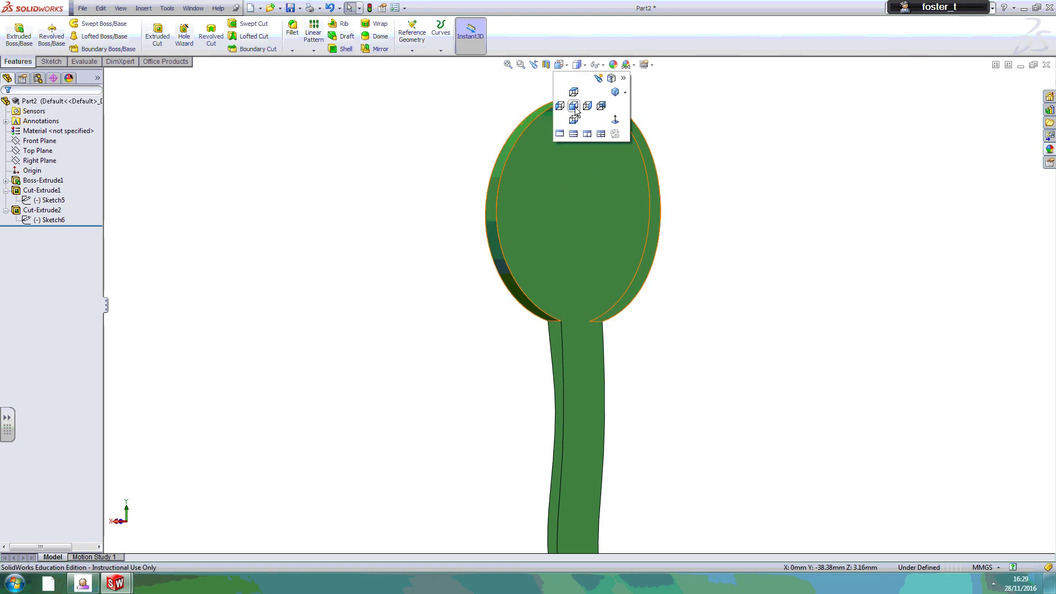
pyautogui.click(574, 106)
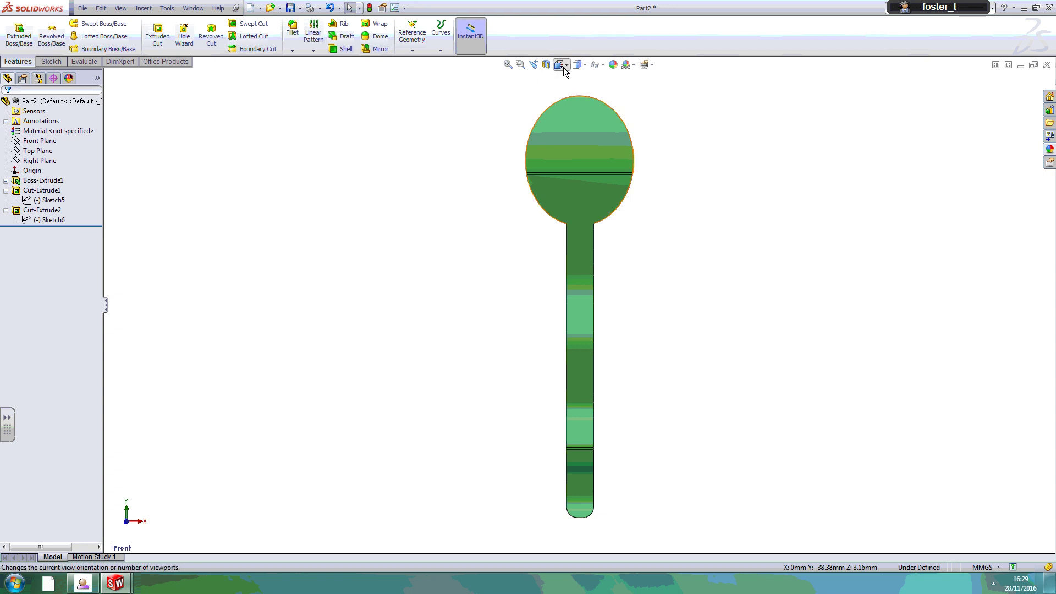
pyautogui.click(601, 106)
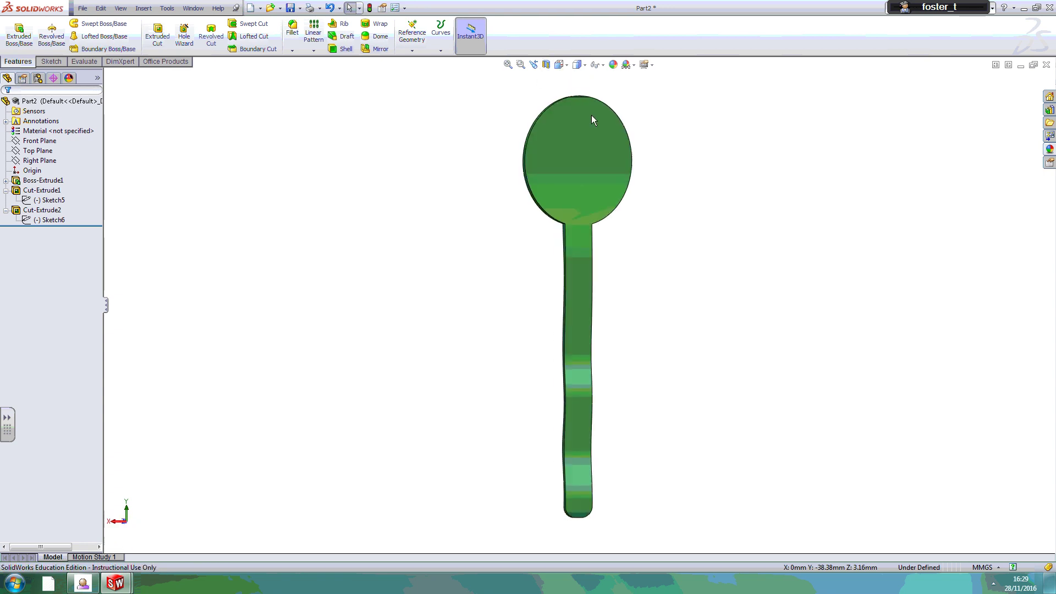
pyautogui.scroll(-2, 582, 137)
pyautogui.click(552, 186)
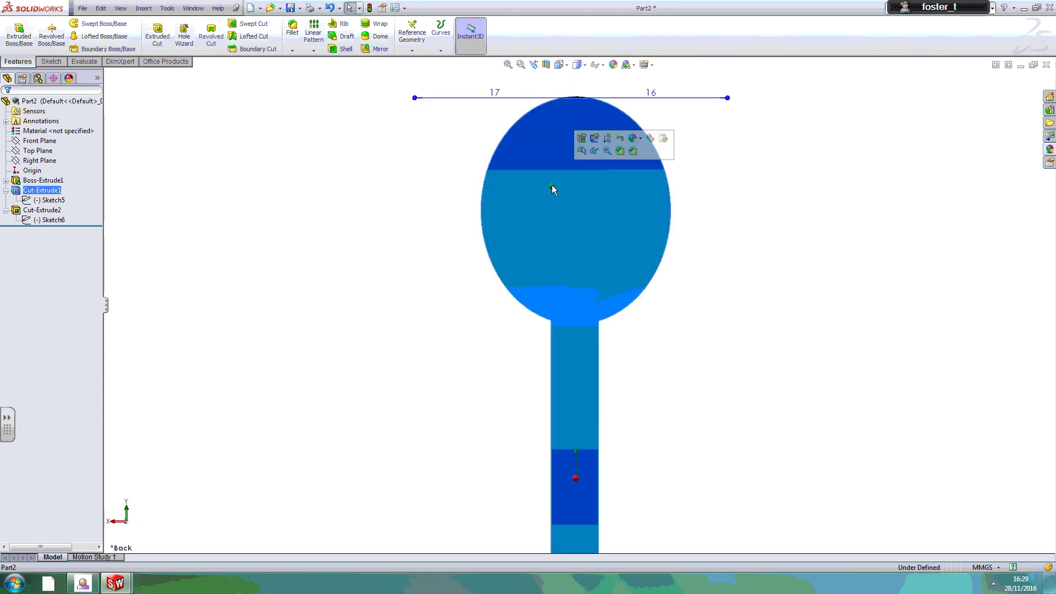
pyautogui.click(62, 63)
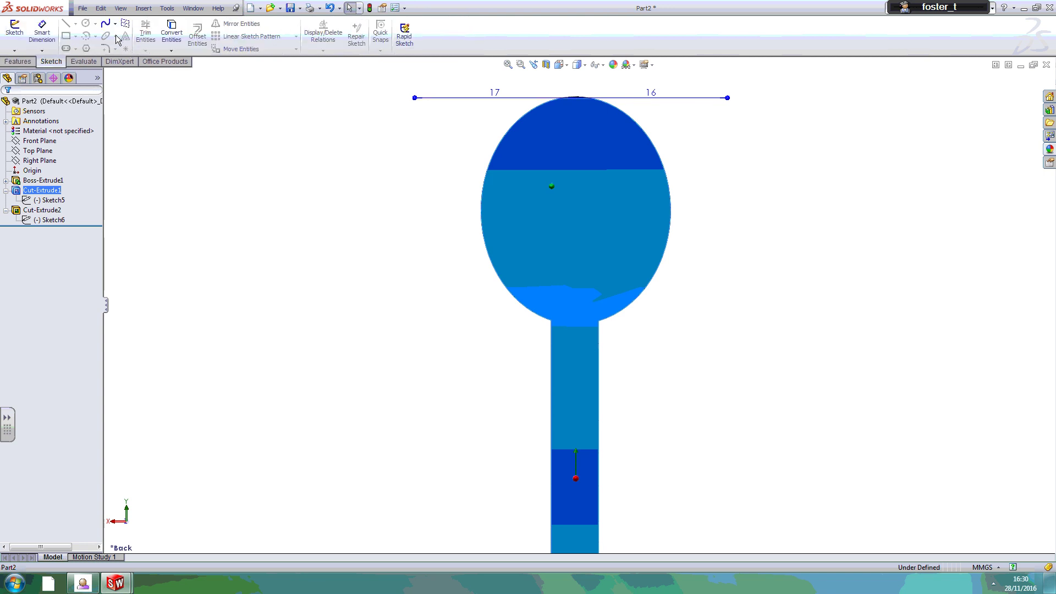
pyautogui.click(552, 161)
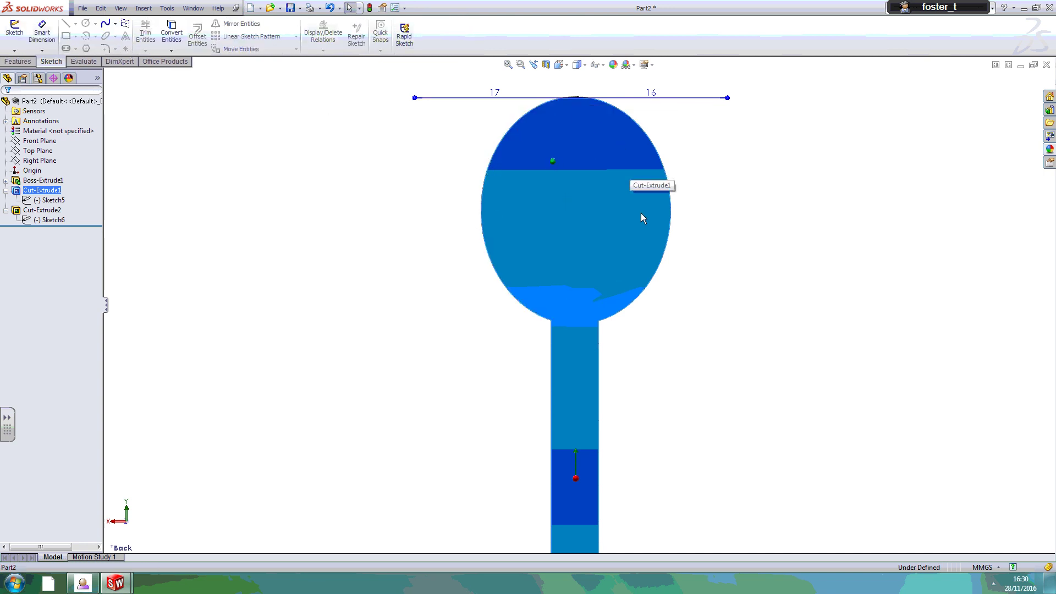
pyautogui.press('Right')
pyautogui.press('Right')
pyautogui.press('Right')
pyautogui.press('Right')
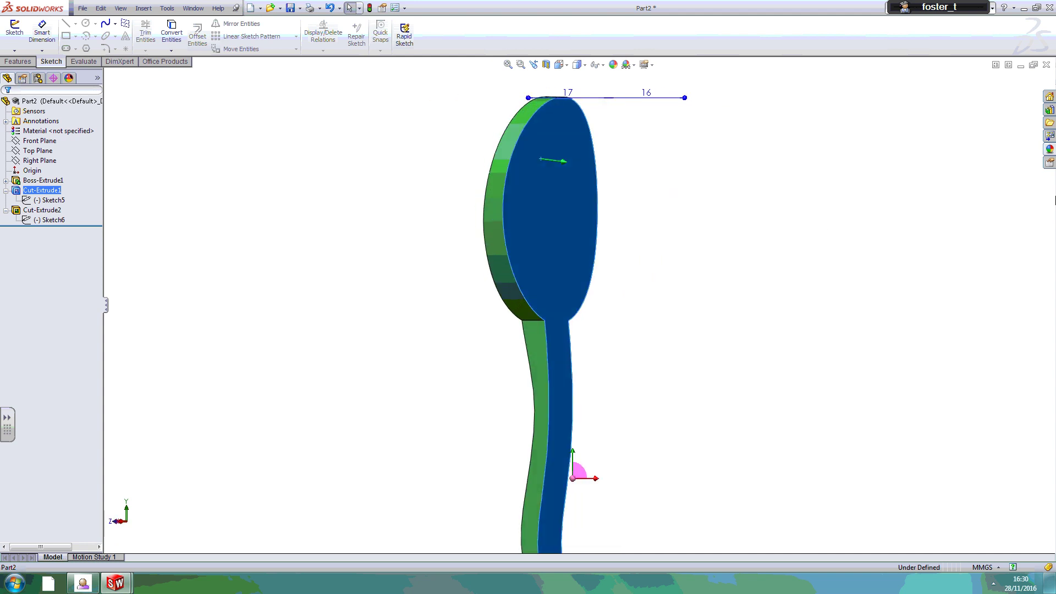
pyautogui.click(874, 183)
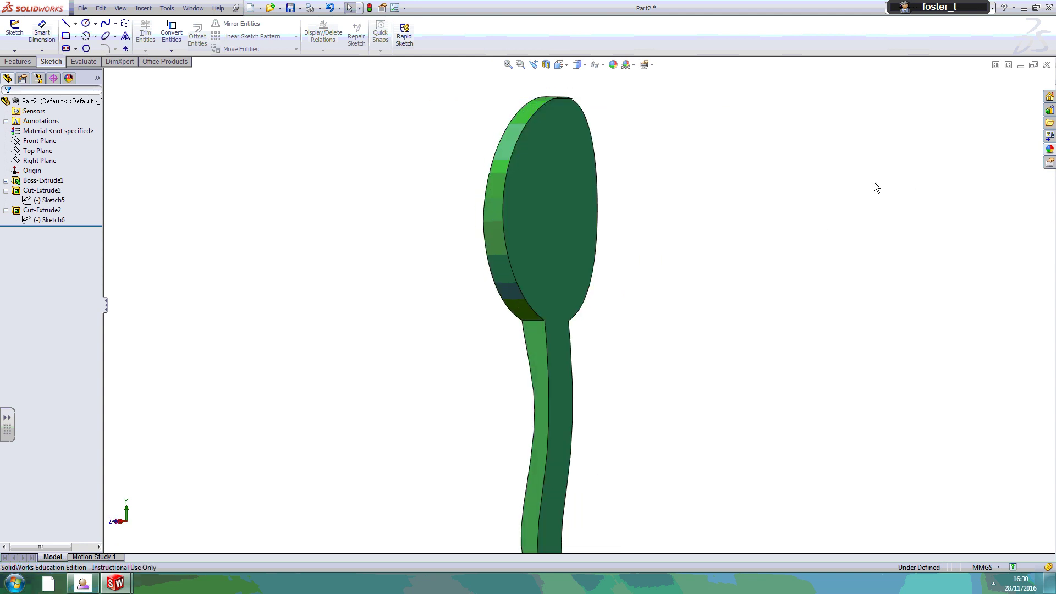